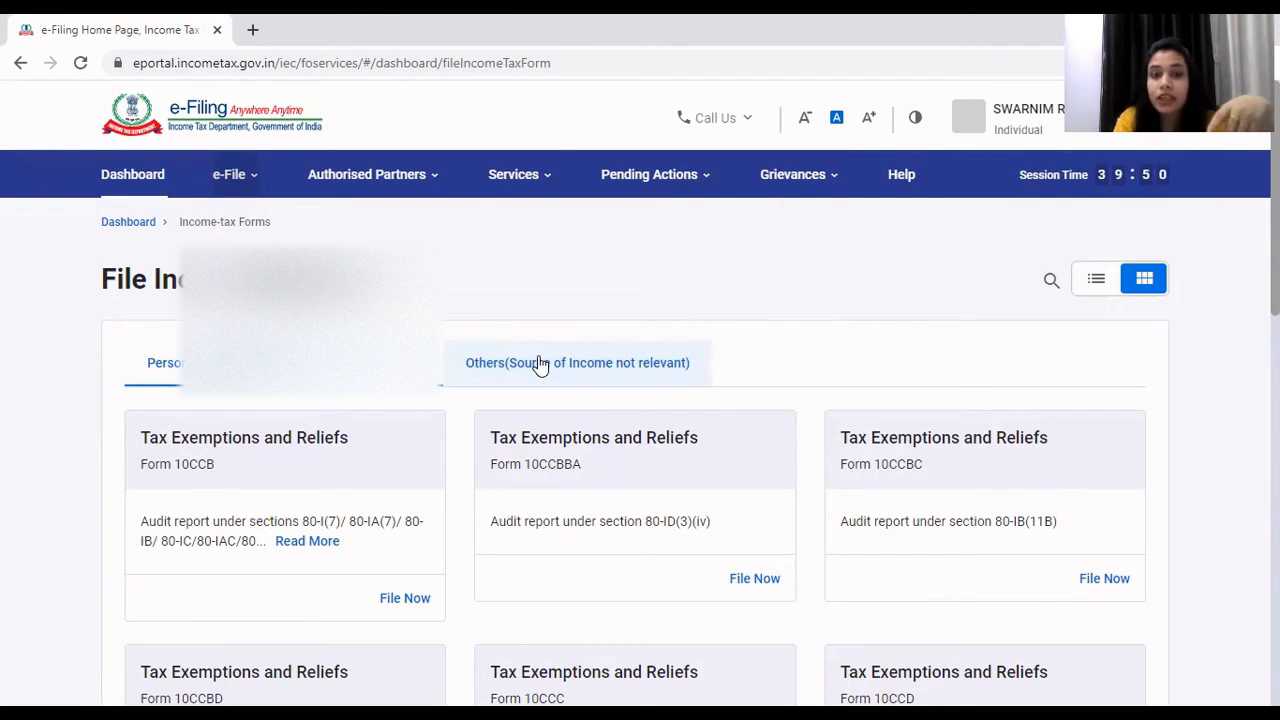
Choose Form 10IE among the forms where source of income is not relevant and continue with assessment year 2021-22.
click(540, 363)
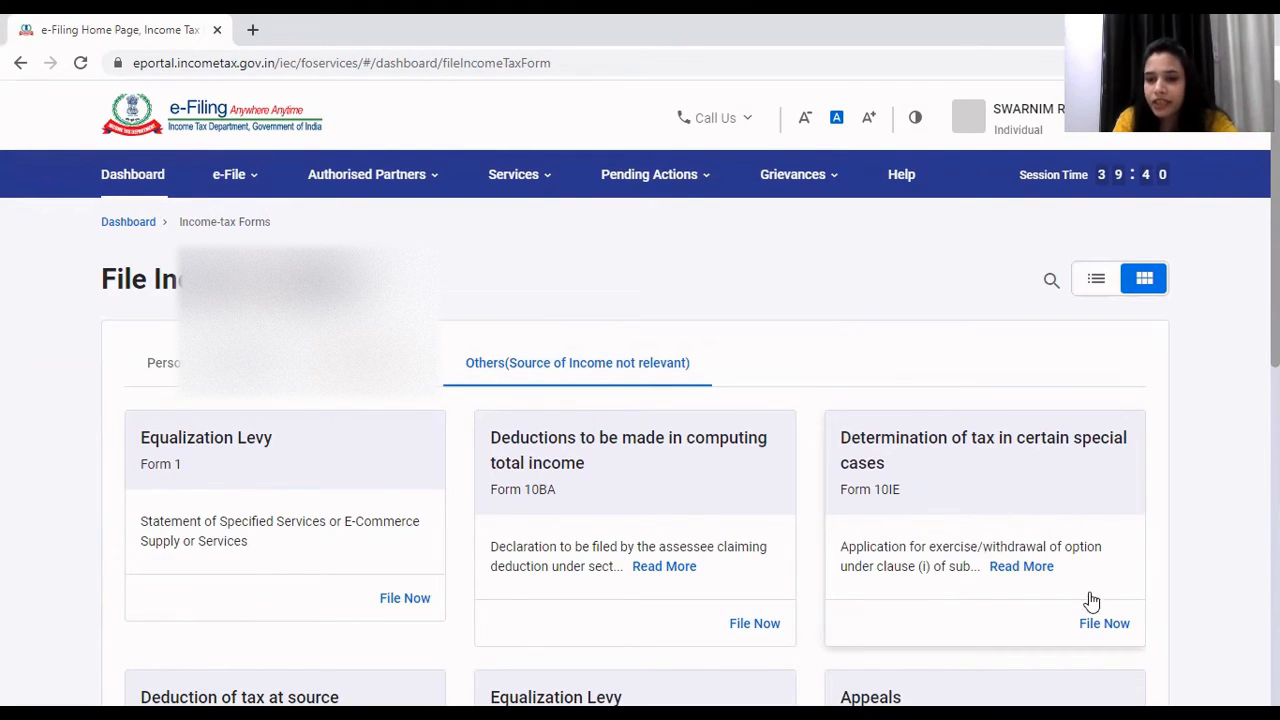
click(1100, 624)
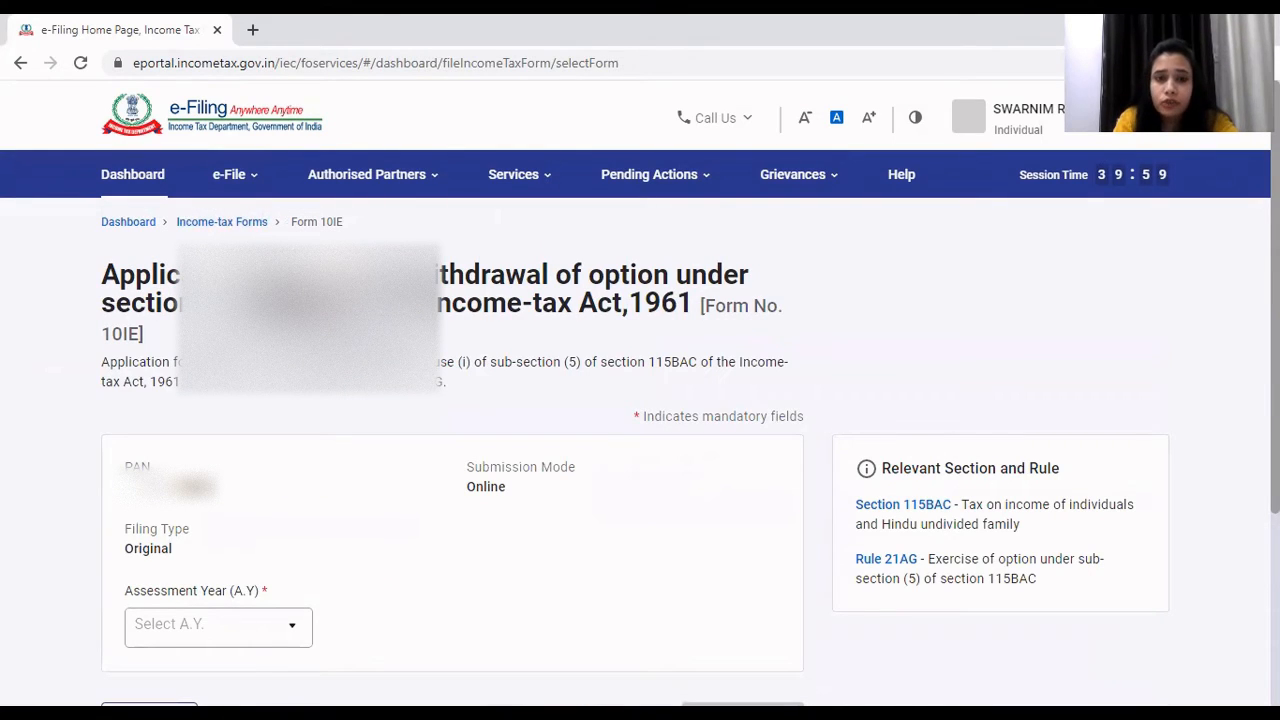
scroll(640, 440, down, 1)
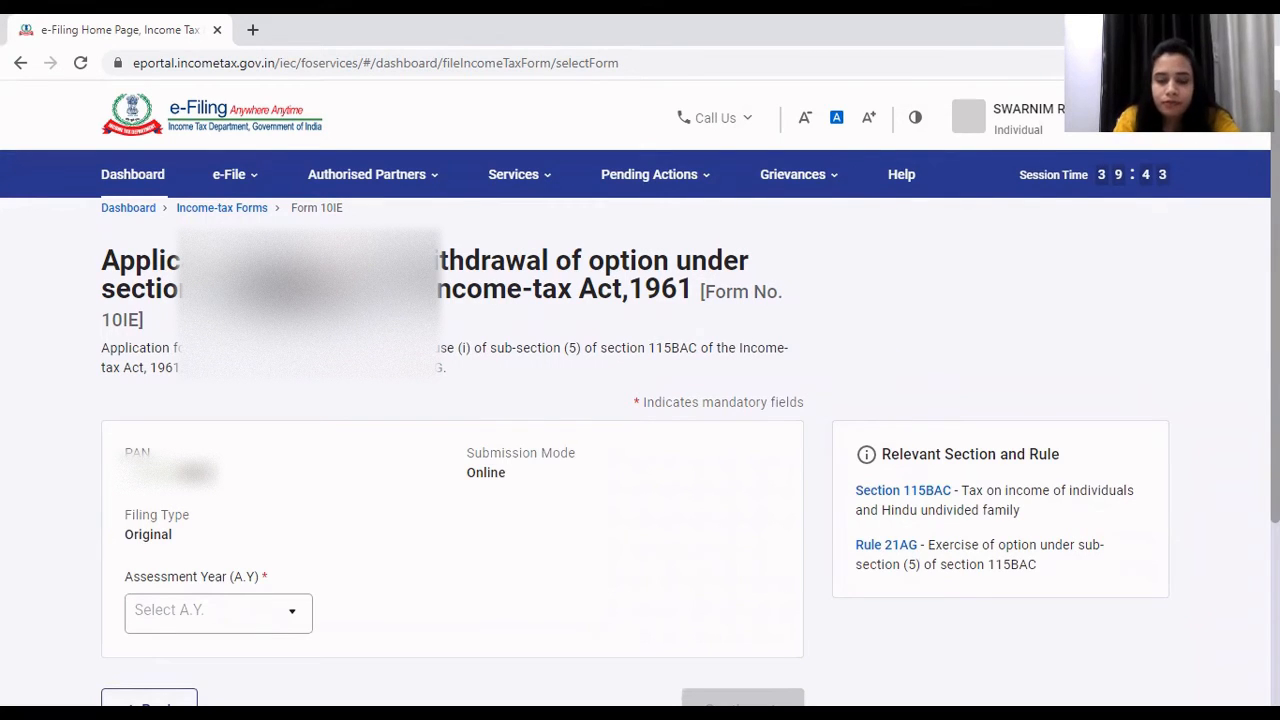
scroll(765, 424, down, 1)
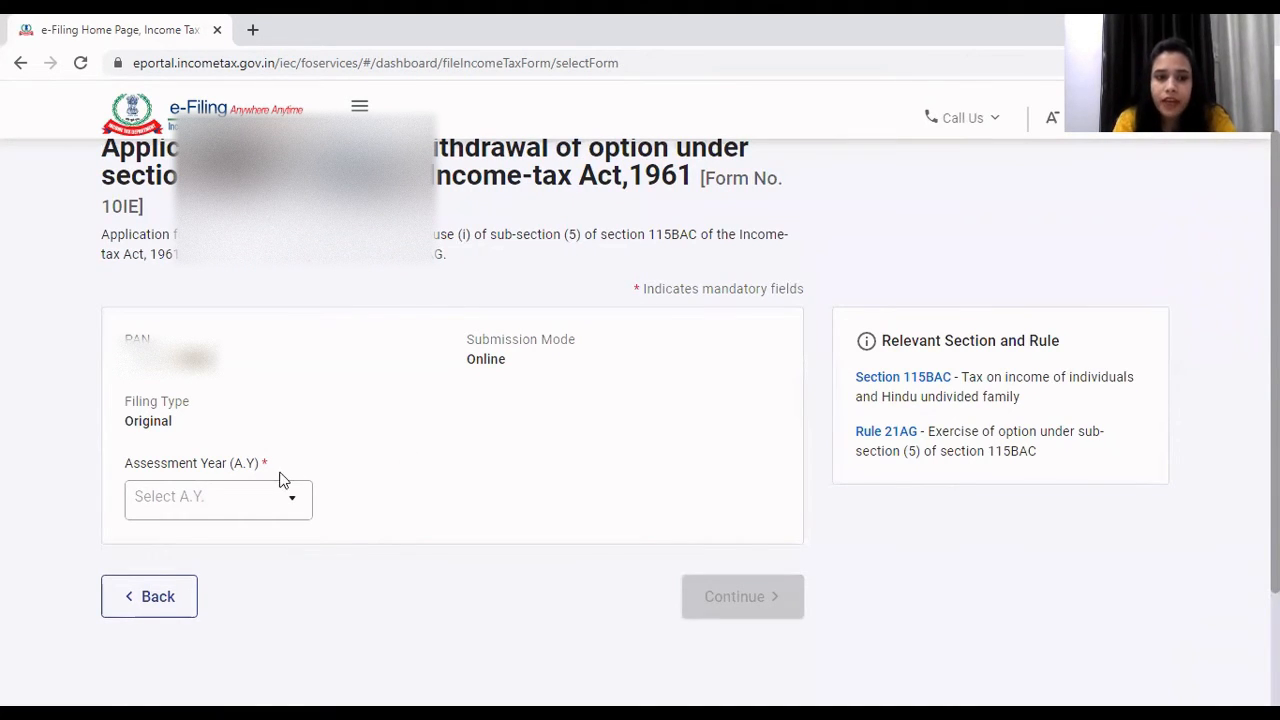
click(246, 509)
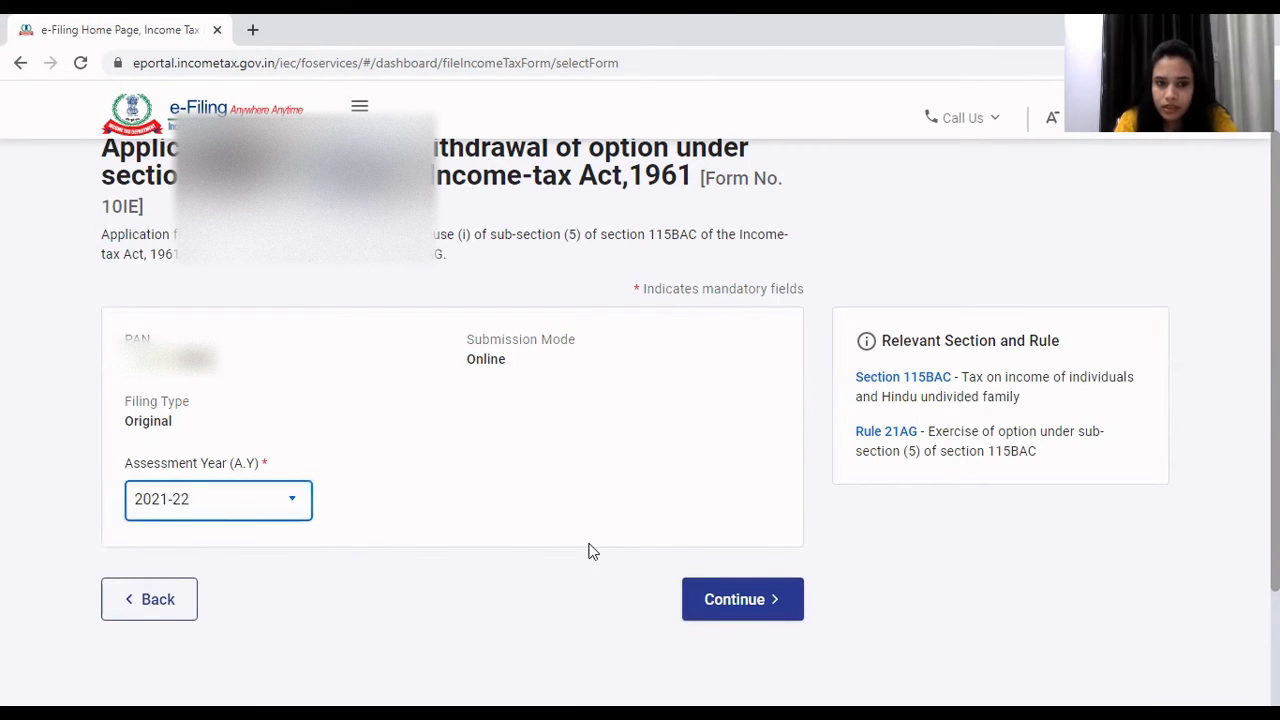
click(740, 608)
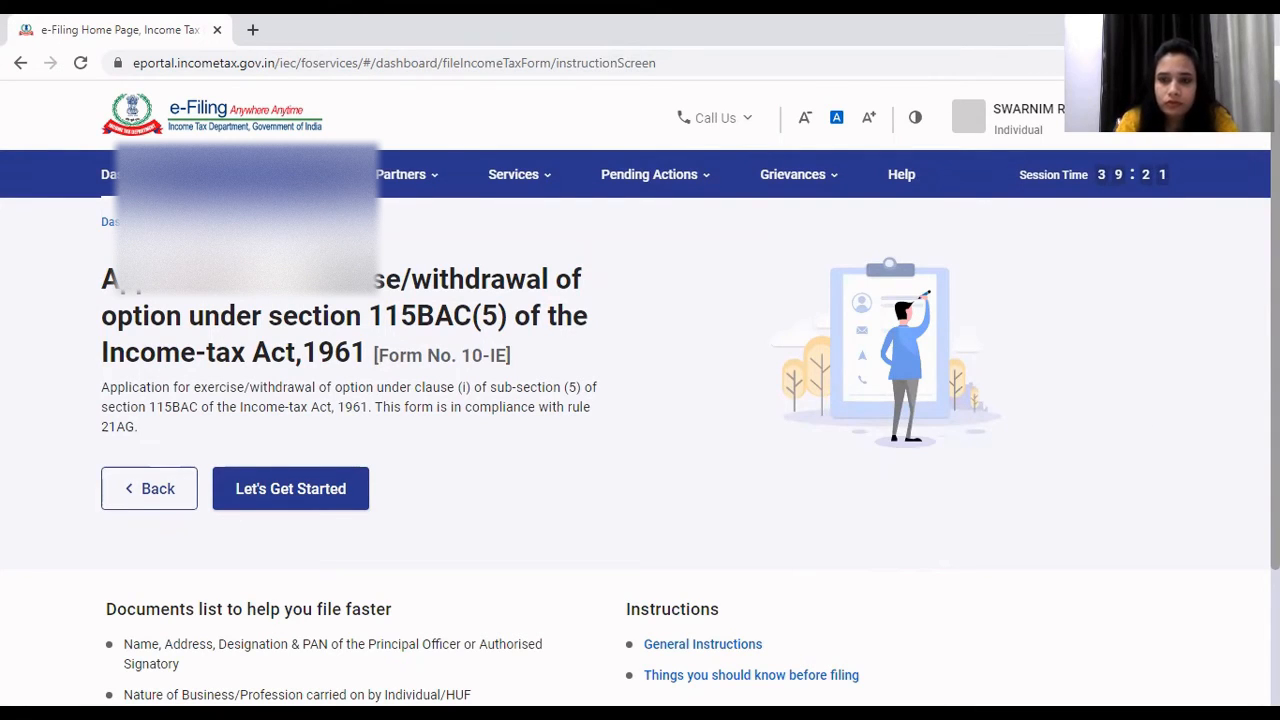
Start filling in Form 10-IE and confirm the Assessing Officer details.
scroll(640, 400, down, 1)
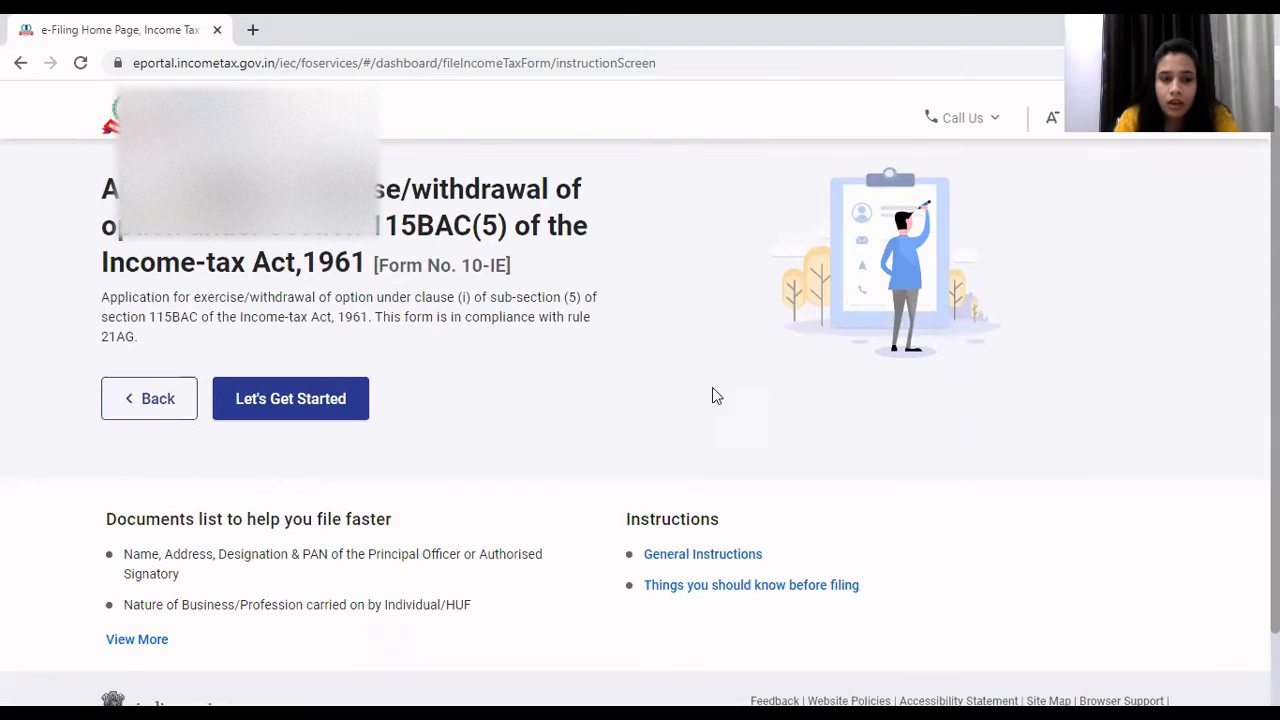
click(314, 403)
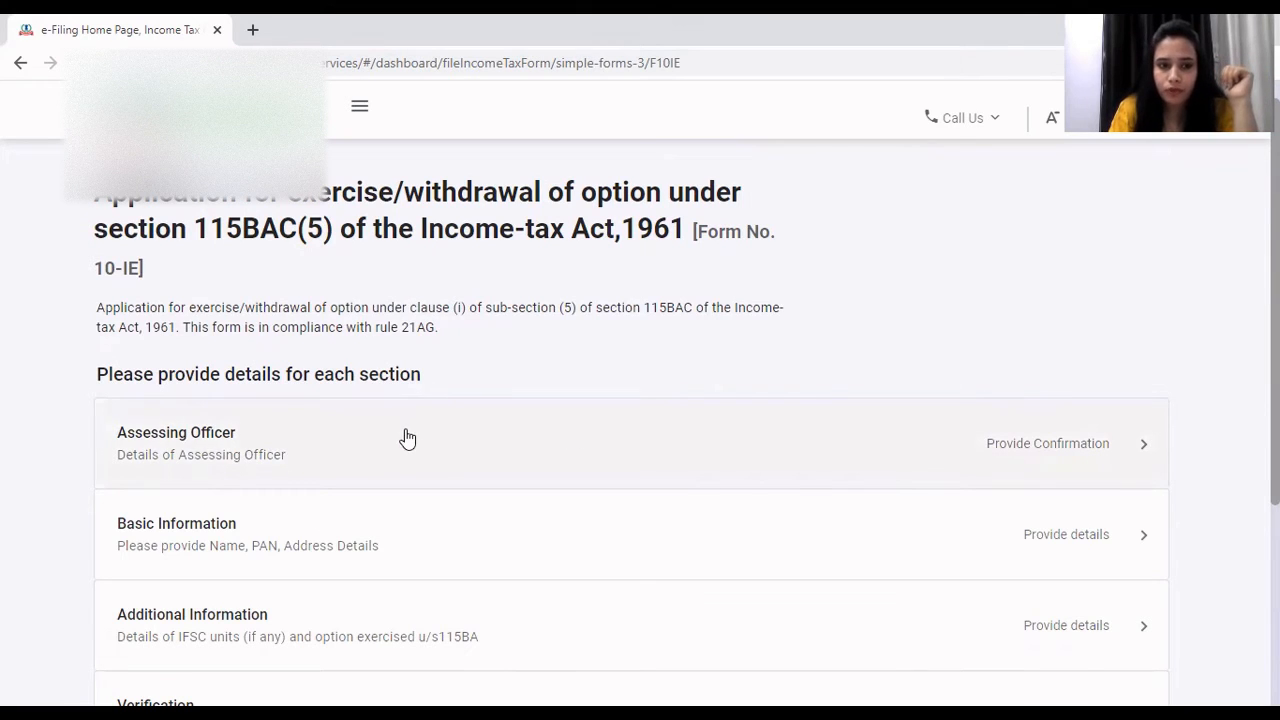
click(248, 468)
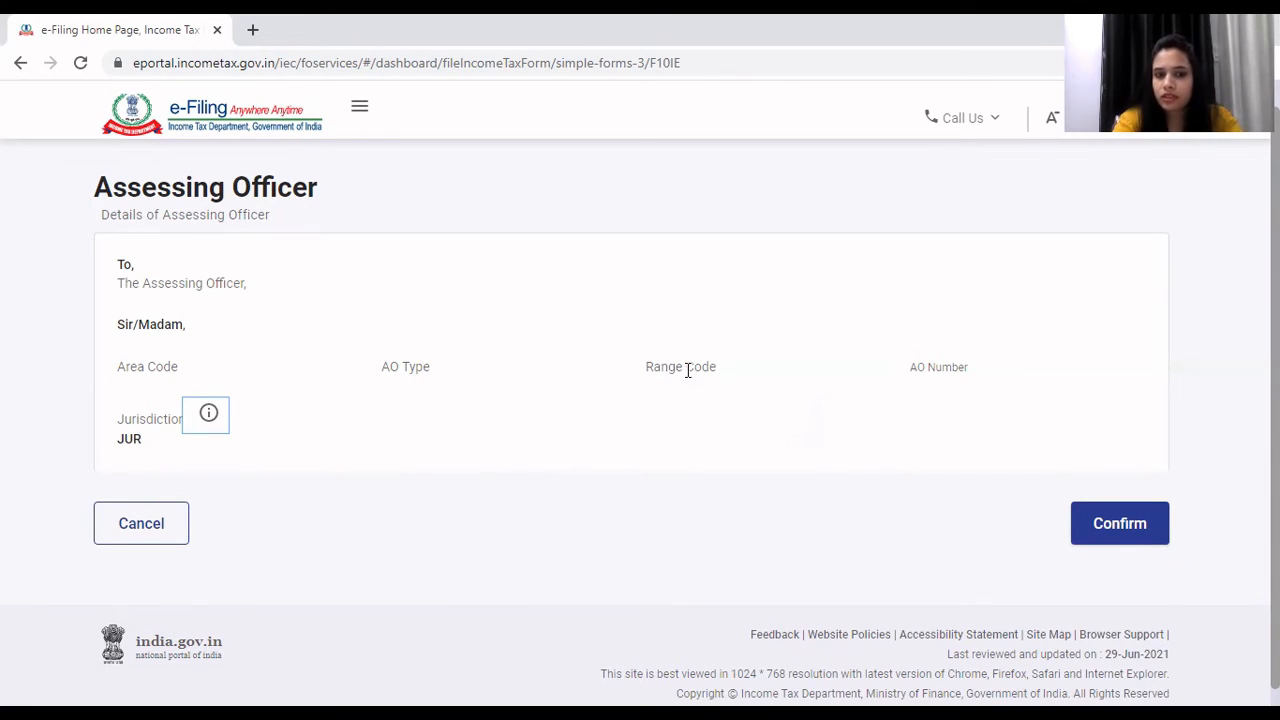
click(1107, 541)
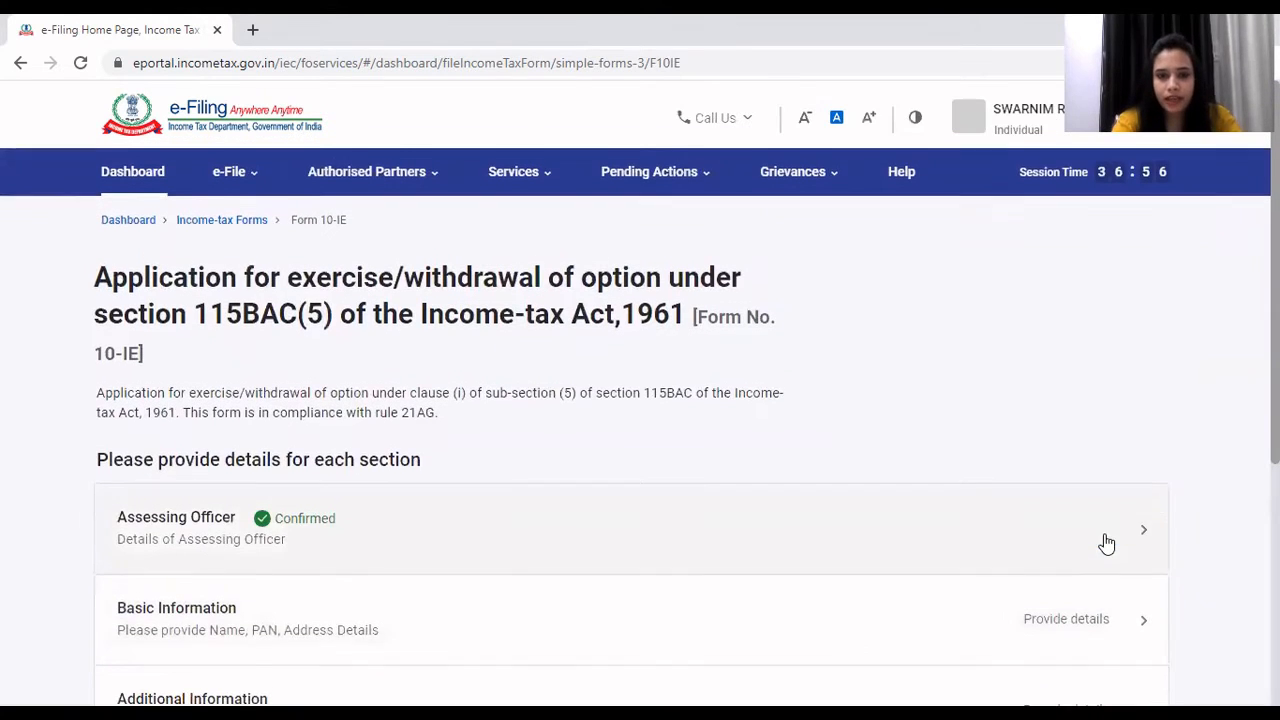
In Basic Information, answer Yes to having business or profession income and set the sector to Professions.
scroll(603, 469, down, 2)
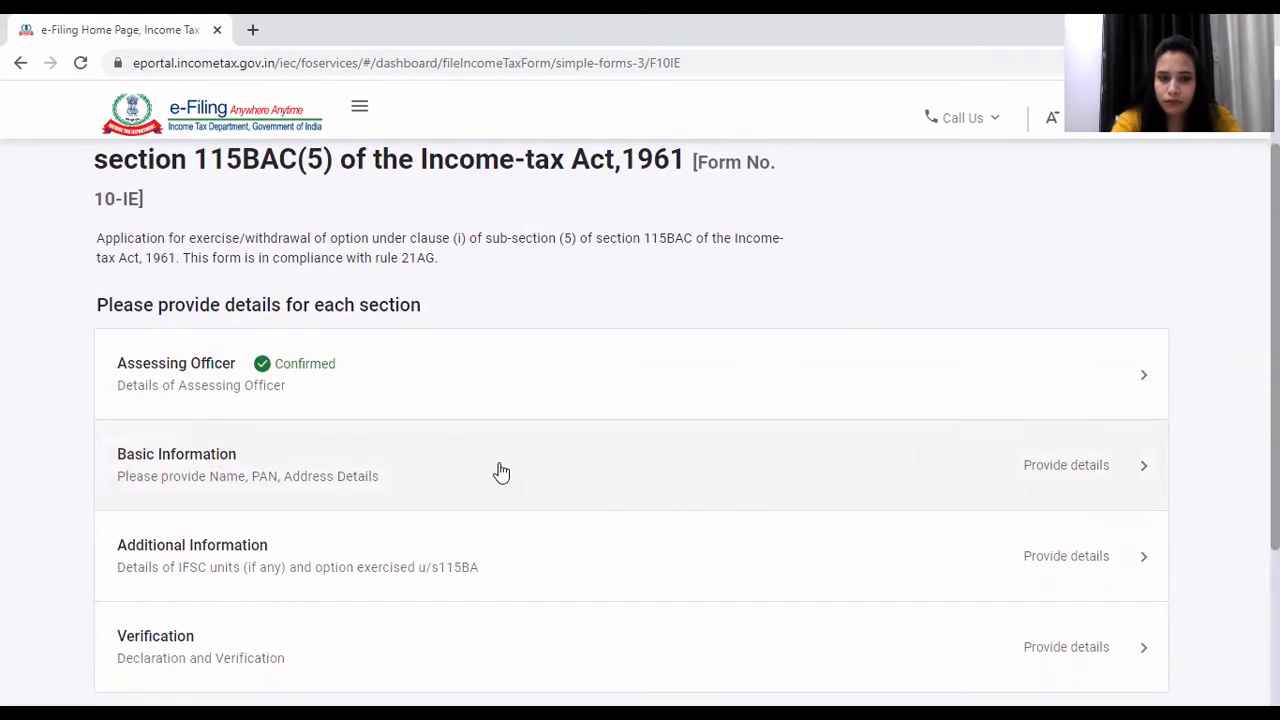
click(501, 471)
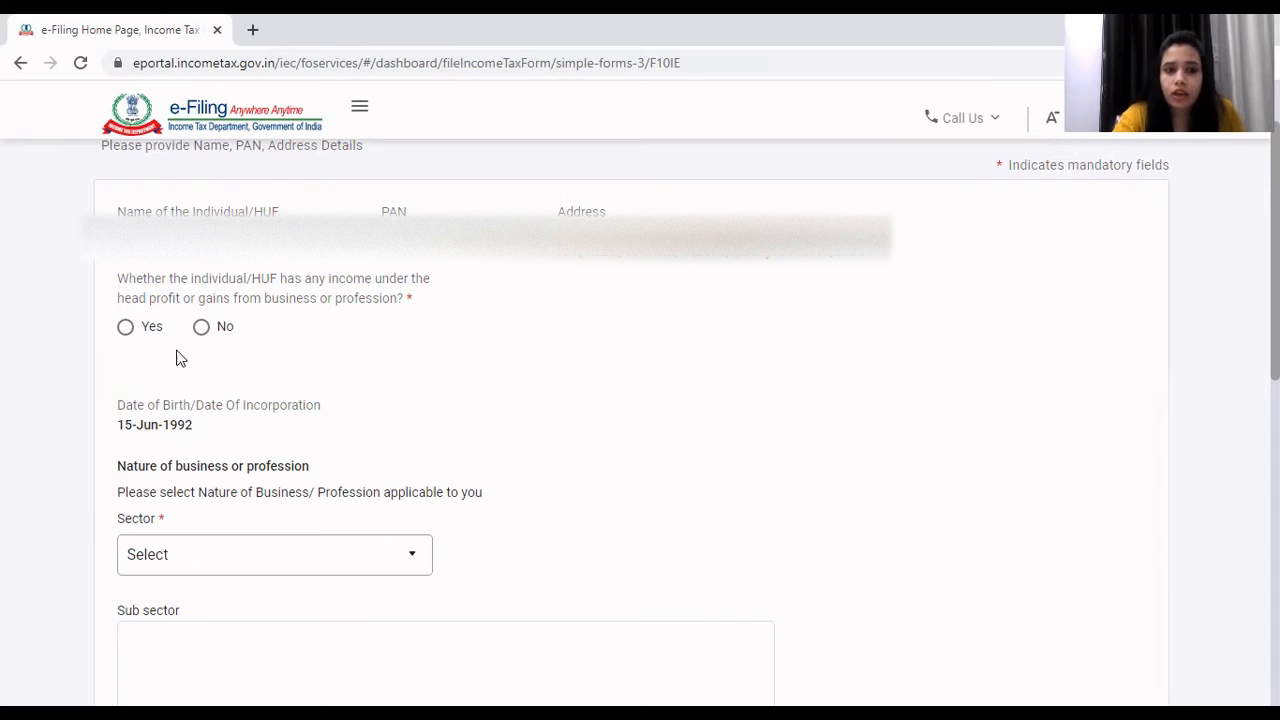
click(126, 329)
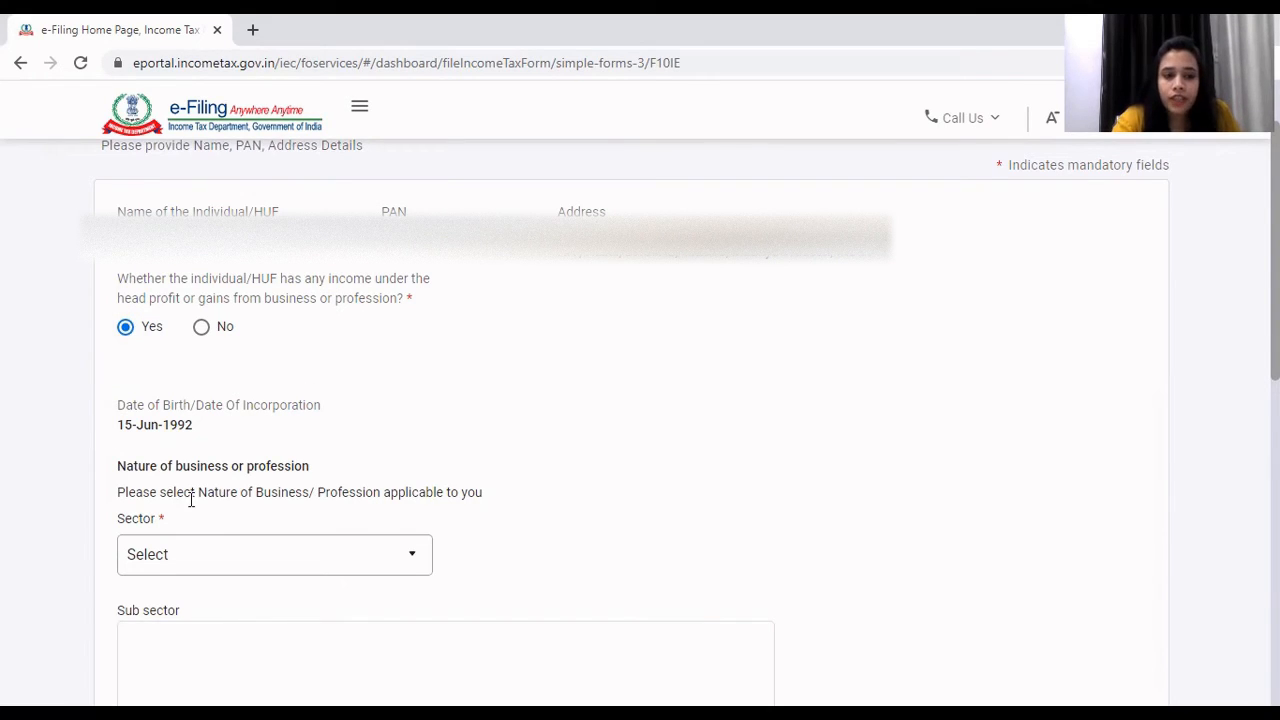
click(208, 557)
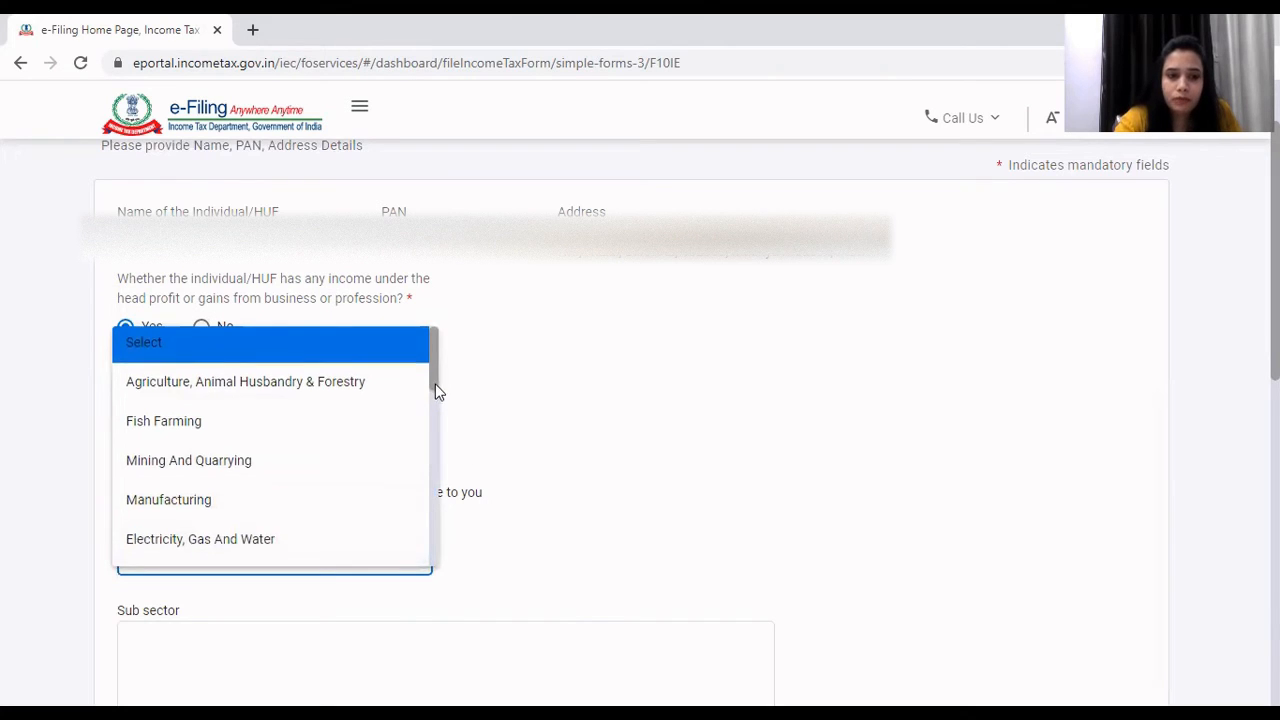
drag(431, 380, 446, 527)
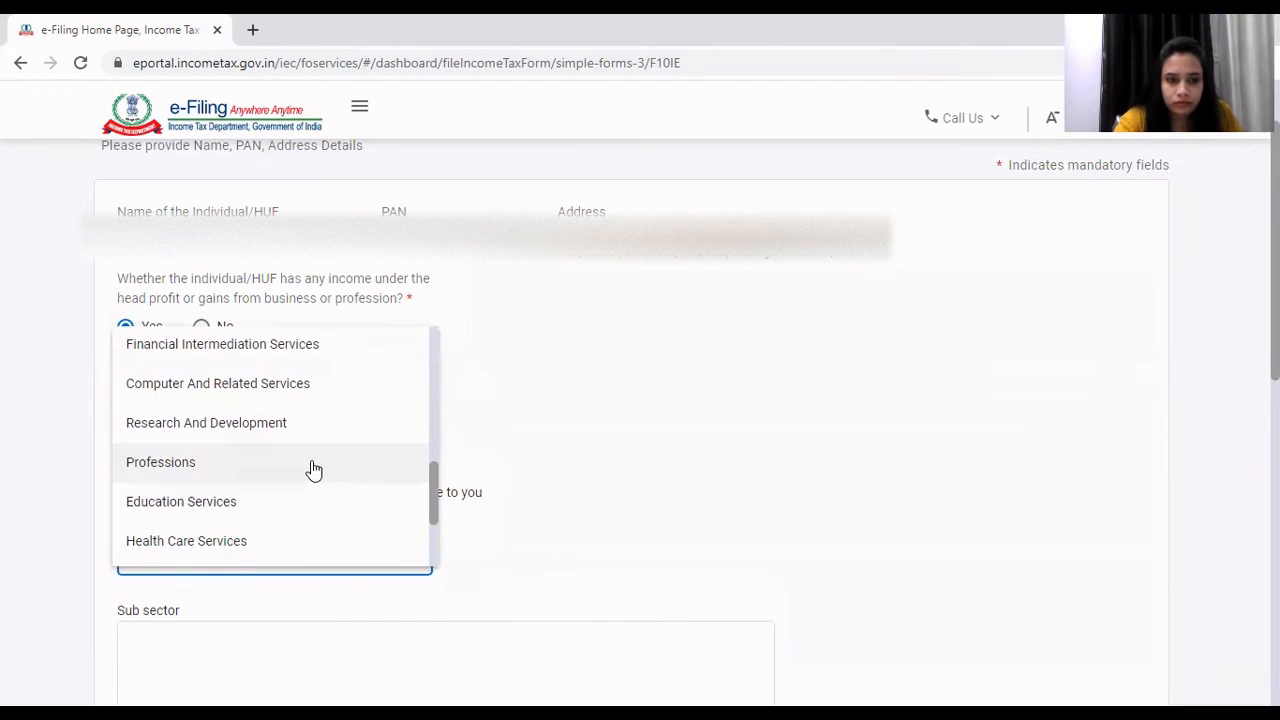
click(312, 466)
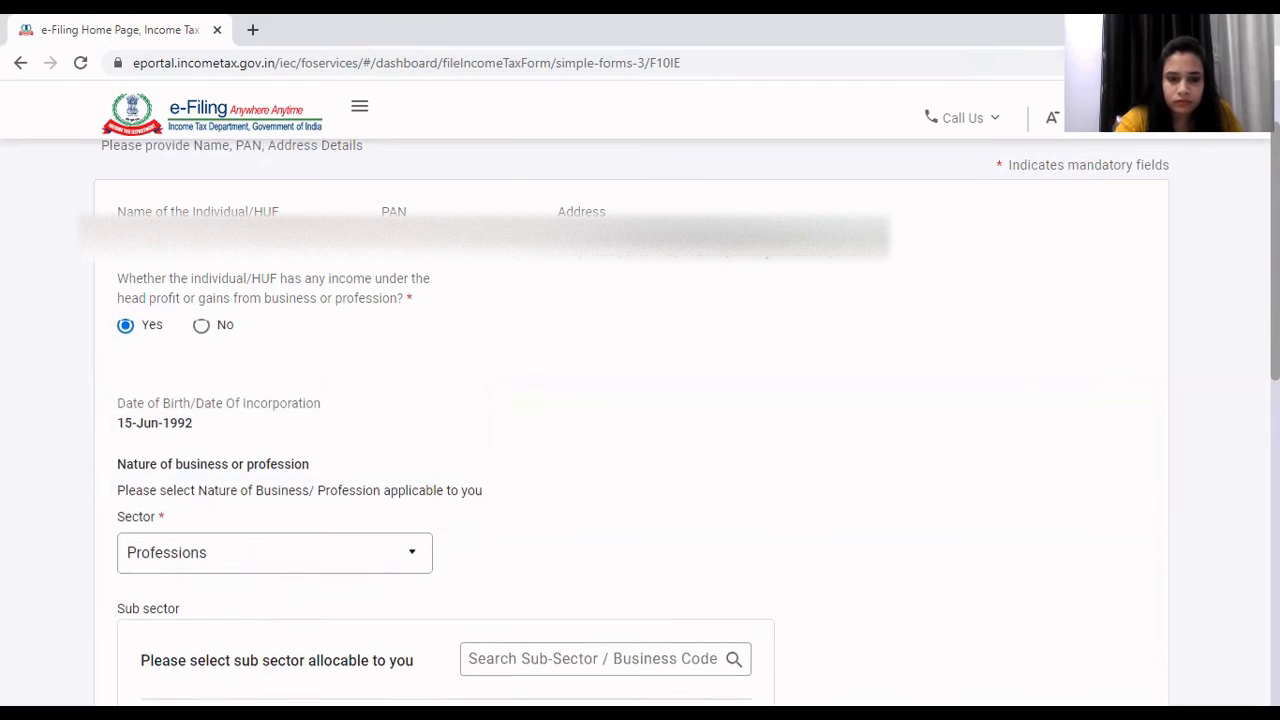
Select the sub-sector Tax consultancy(16003) and save the Basic Information section.
scroll(640, 420, down, 3)
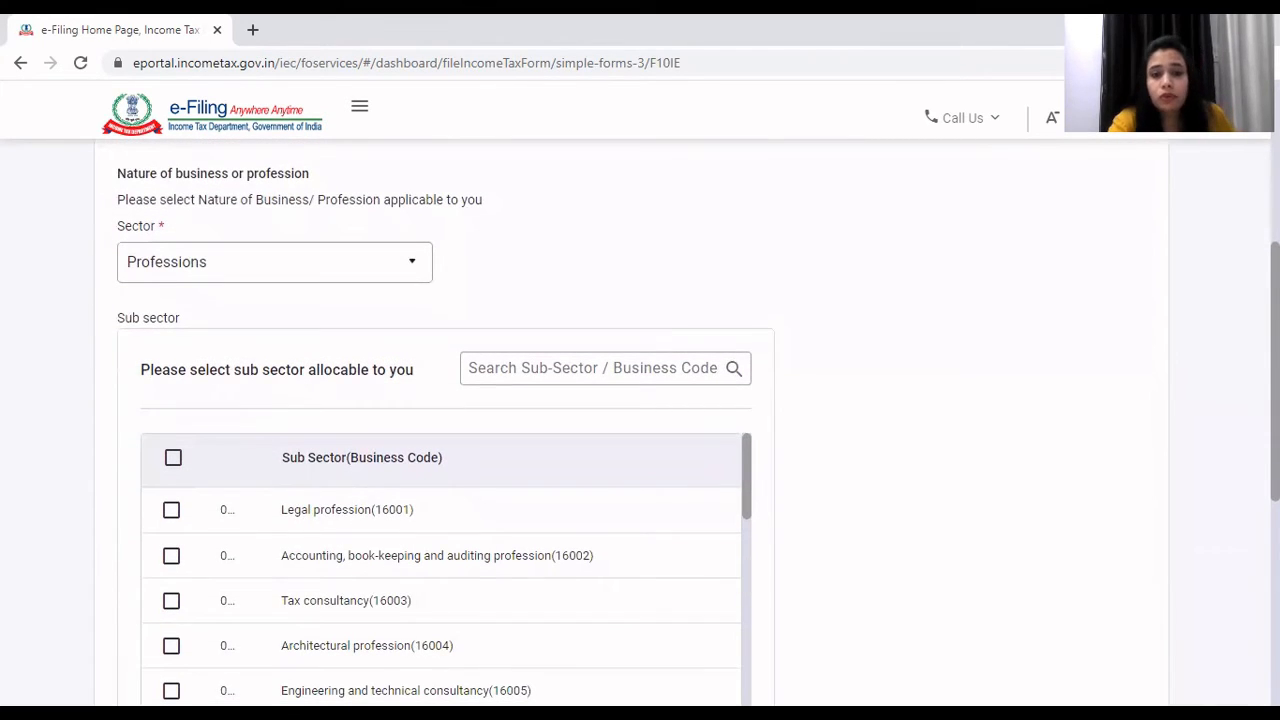
scroll(640, 420, down, 1)
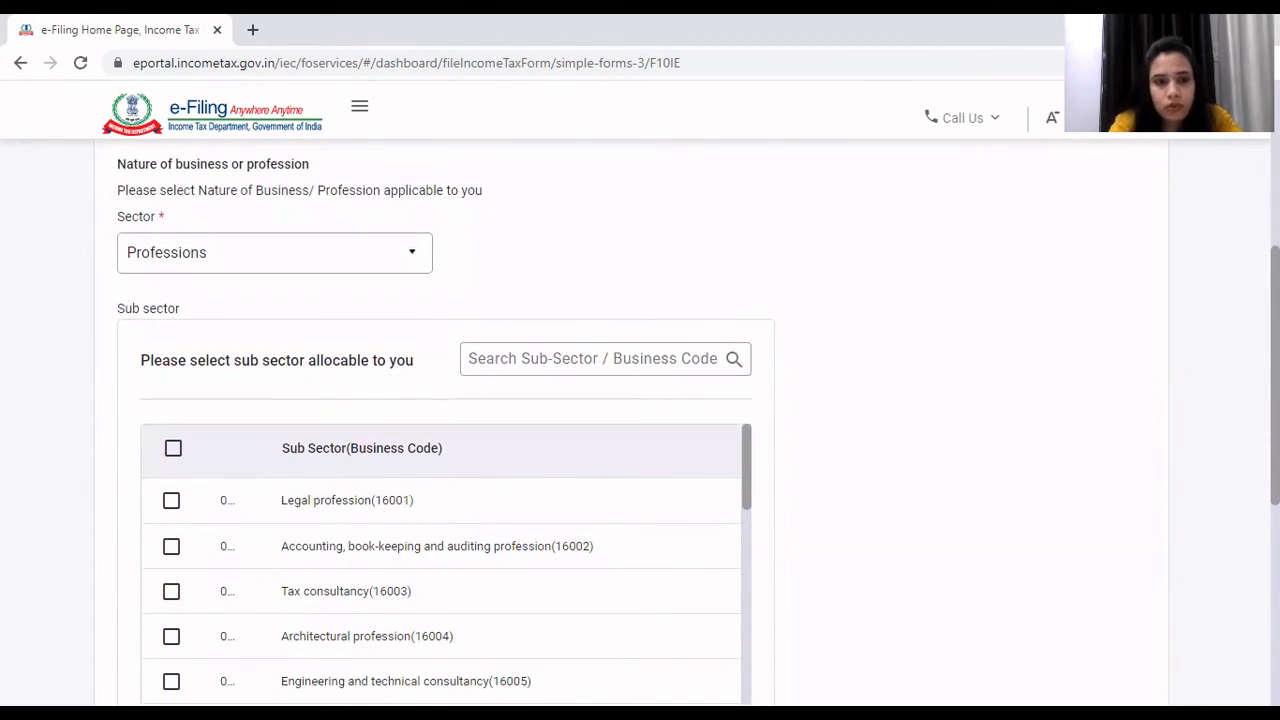
scroll(340, 520, down, 1)
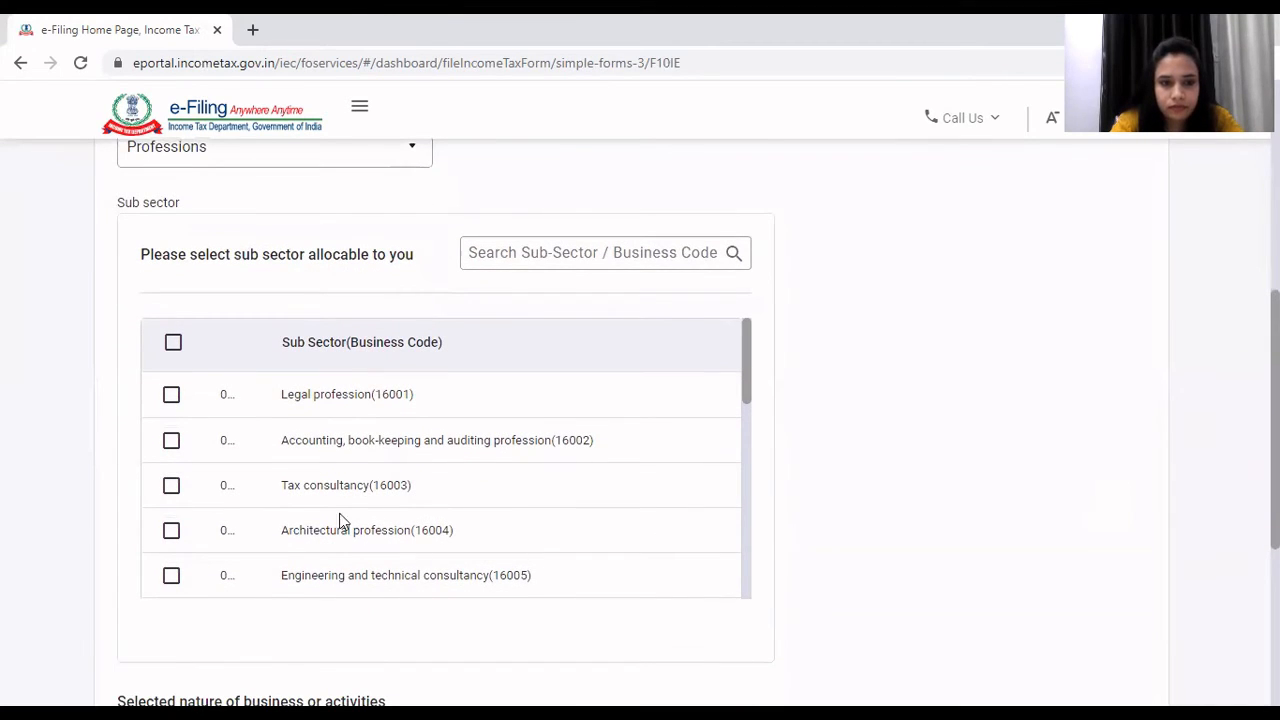
click(171, 485)
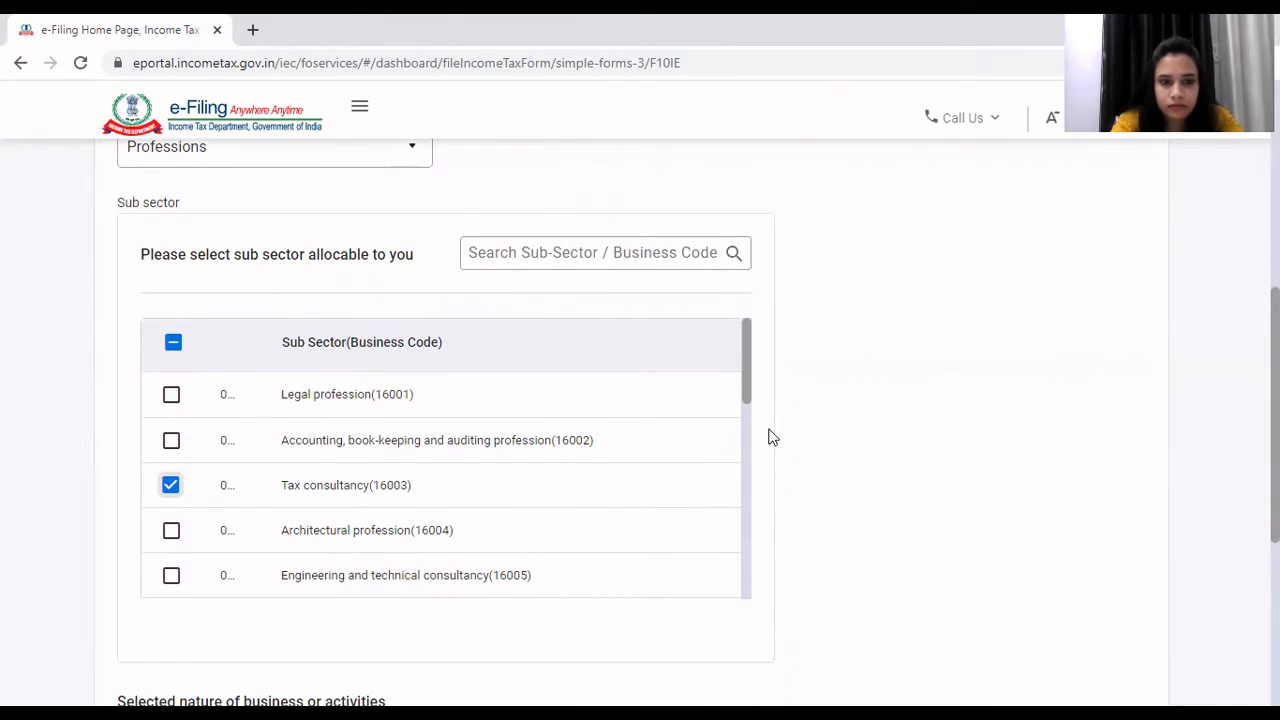
scroll(1129, 414, down, 3)
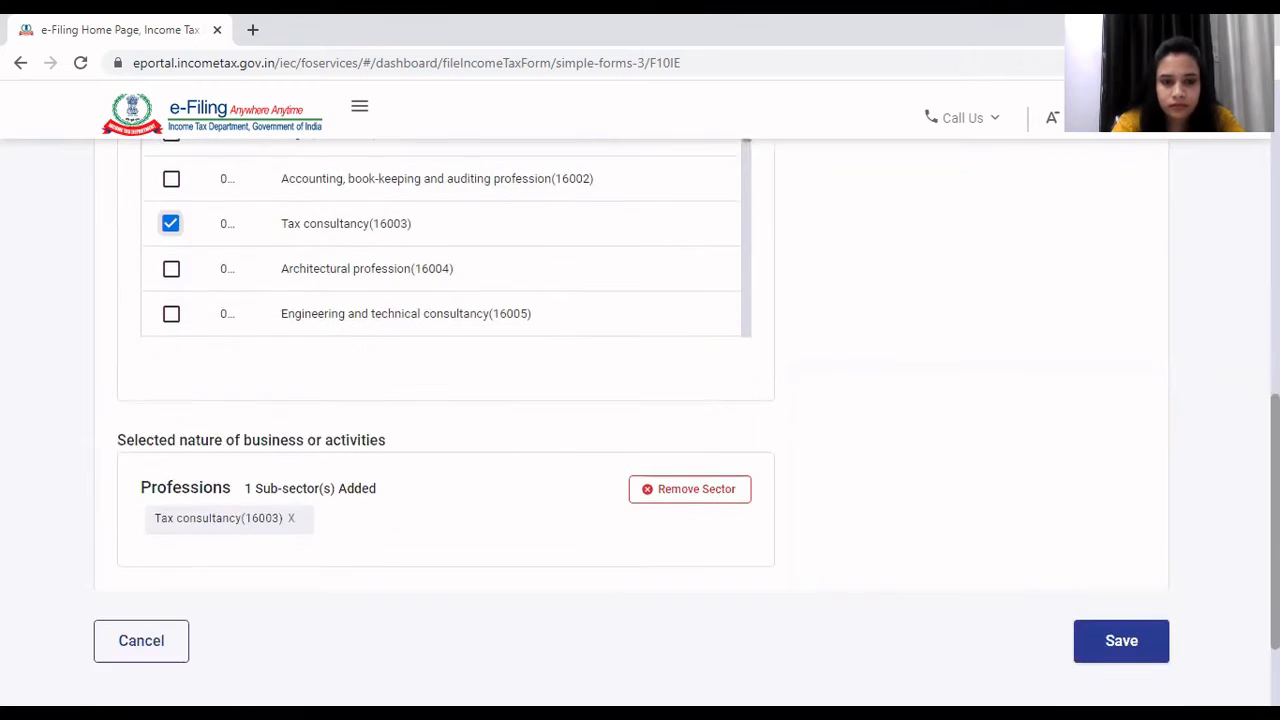
scroll(1129, 414, down, 1)
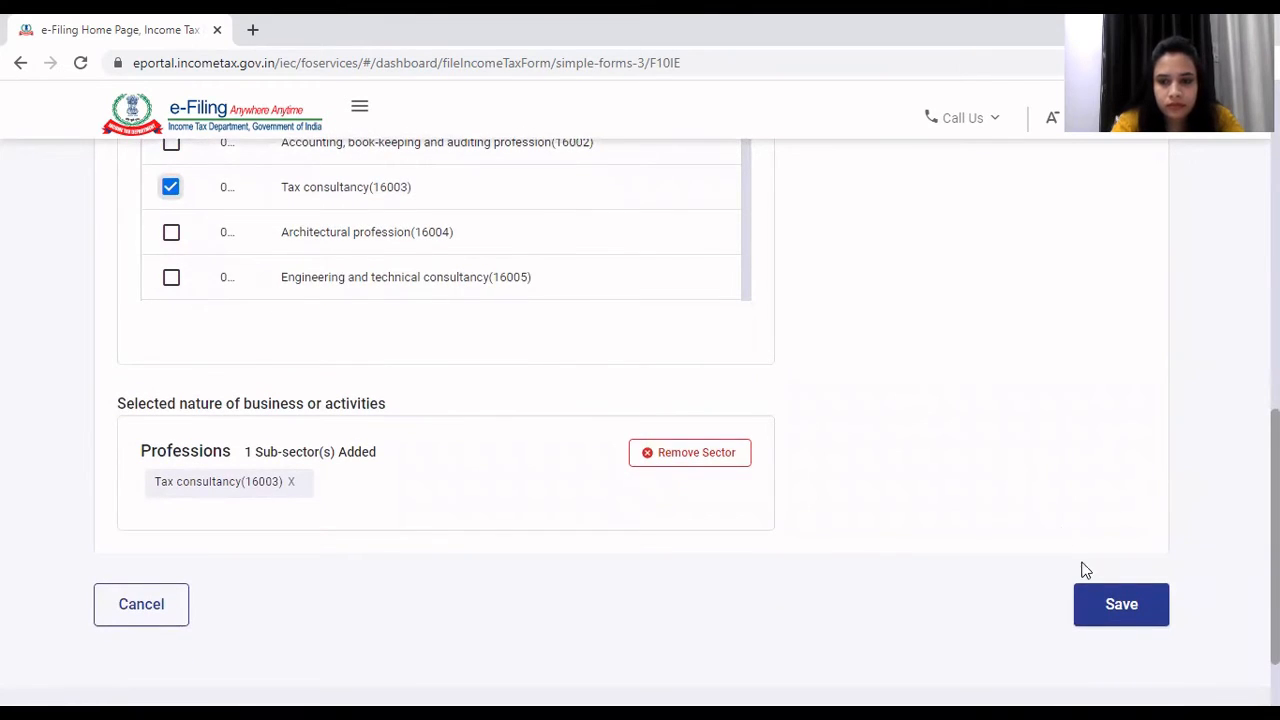
click(1112, 605)
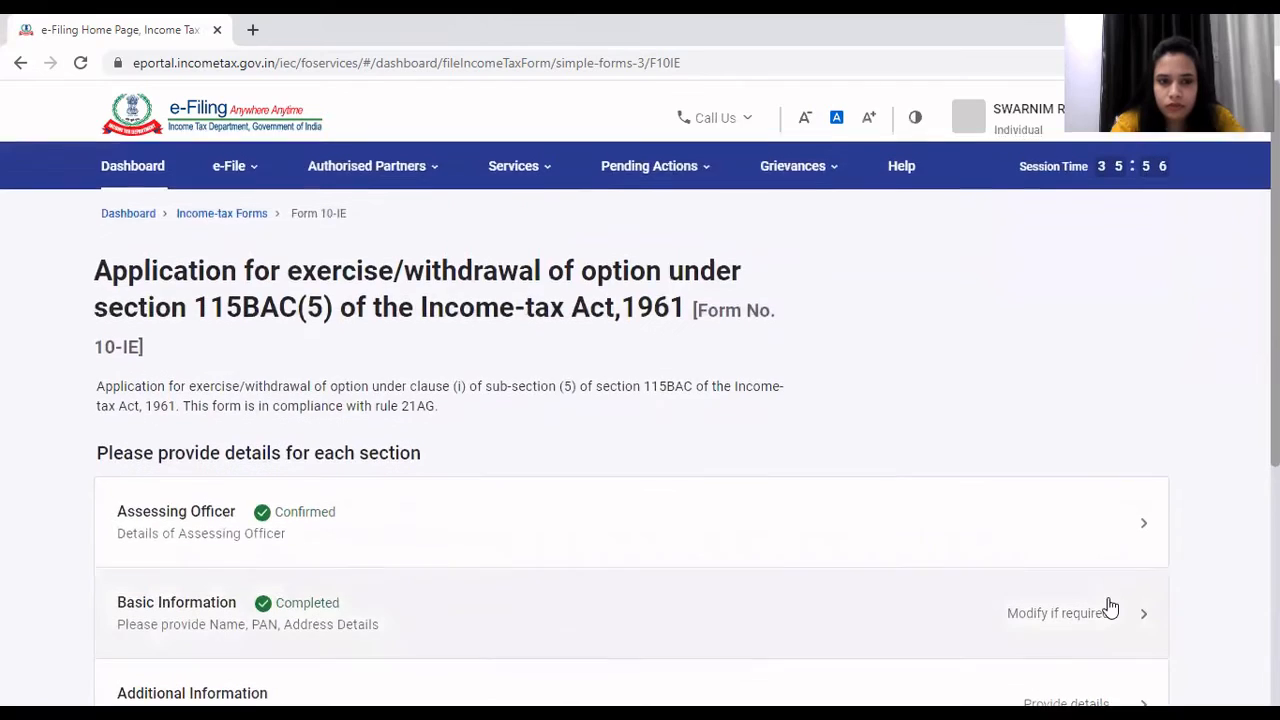
In Additional Information, answer No to having a unit in an International Financial Services Centre and save the section.
triple_click(258, 461)
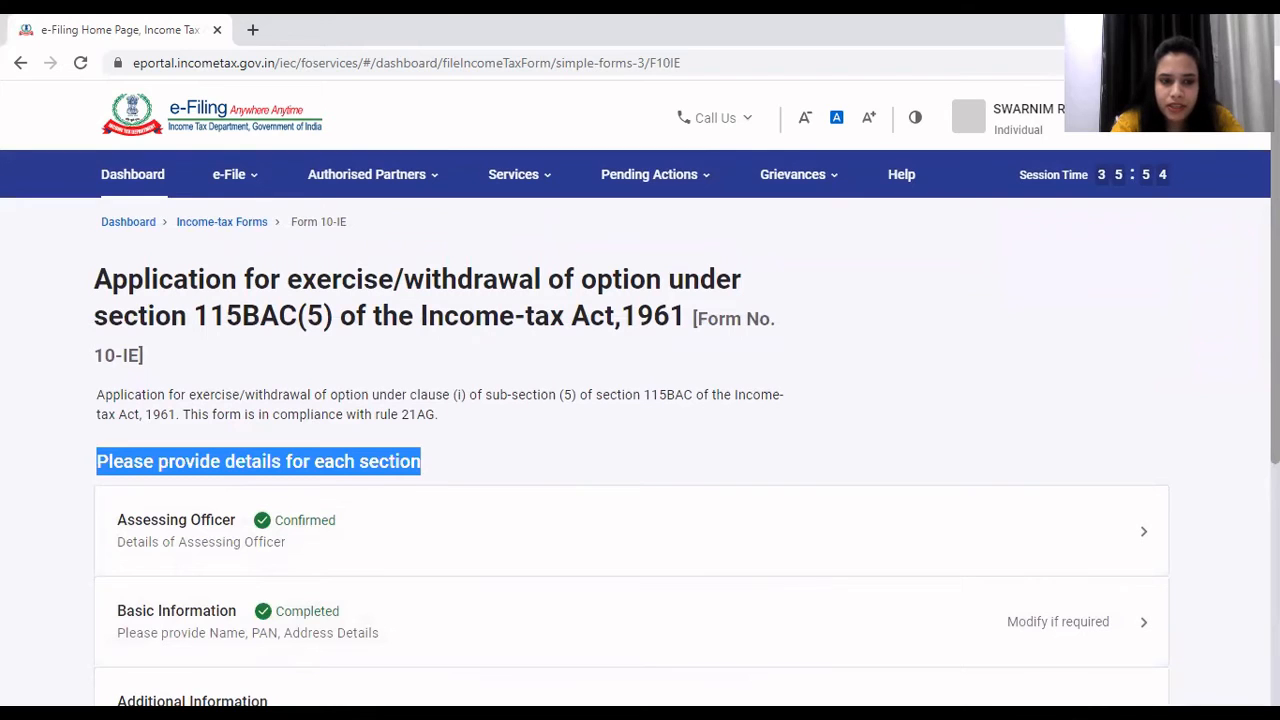
scroll(640, 420, down, 2)
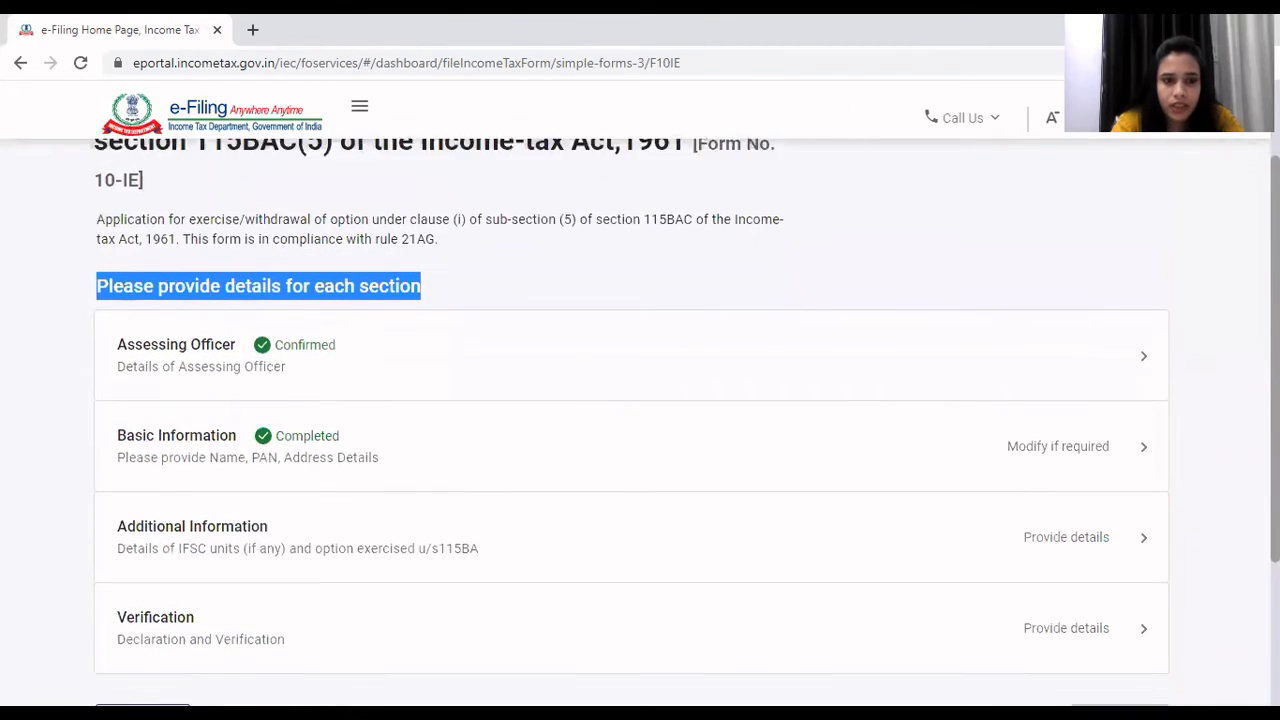
click(506, 526)
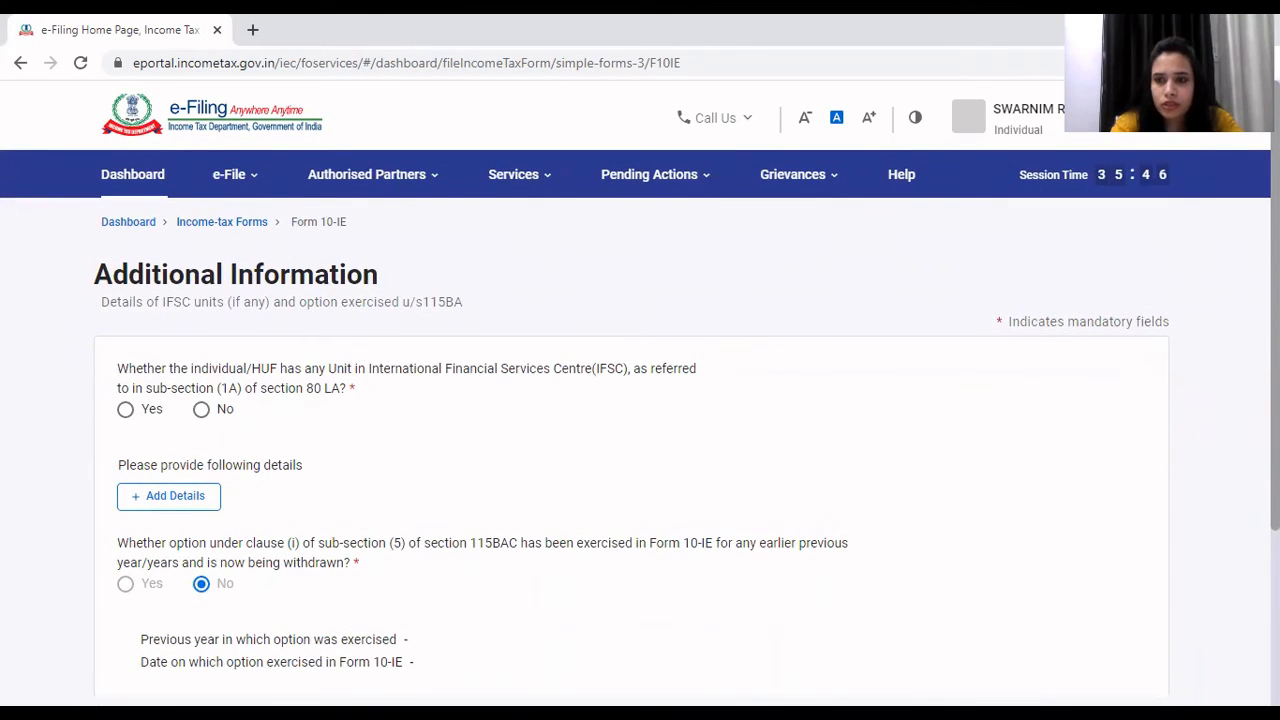
scroll(640, 400, down, 1)
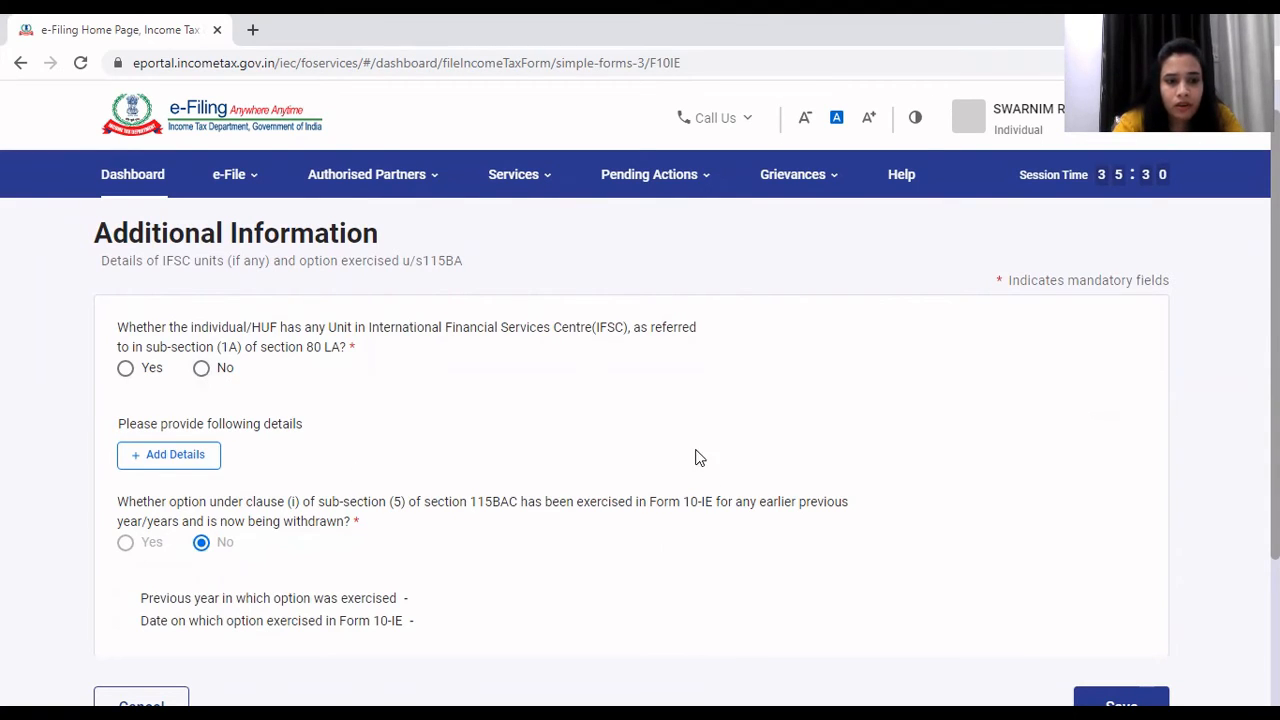
click(201, 369)
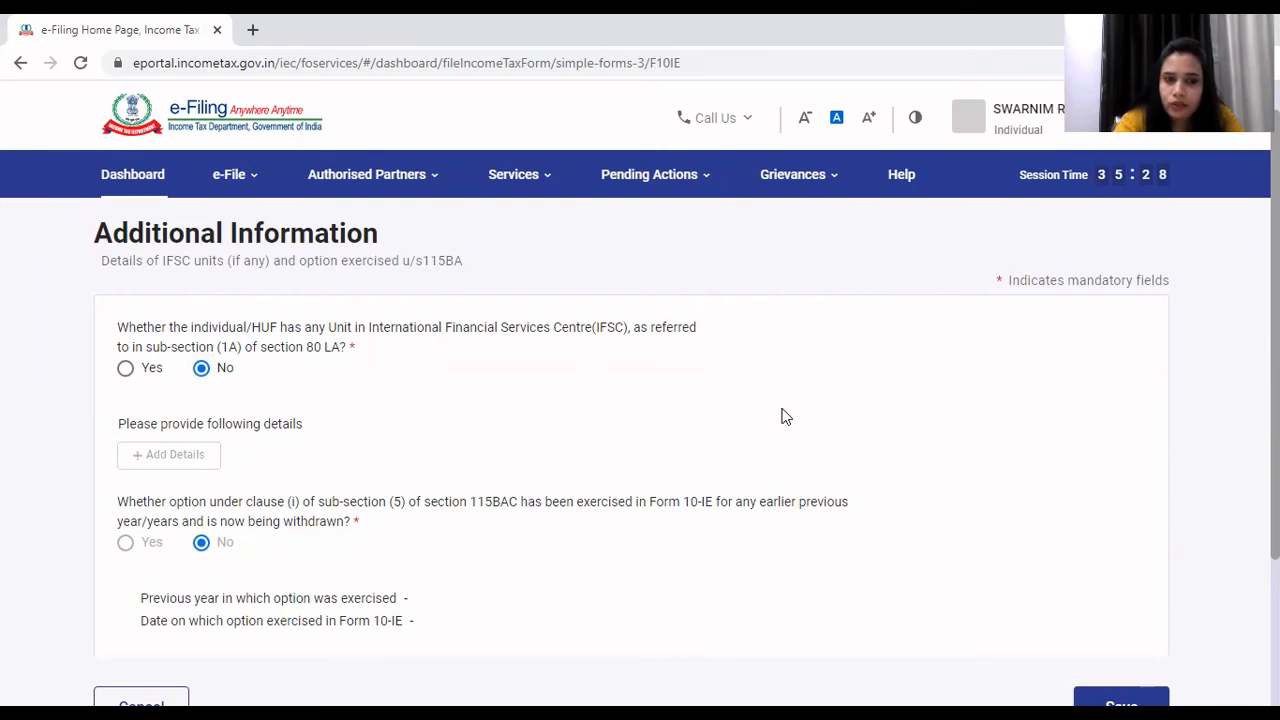
scroll(968, 420, down, 2)
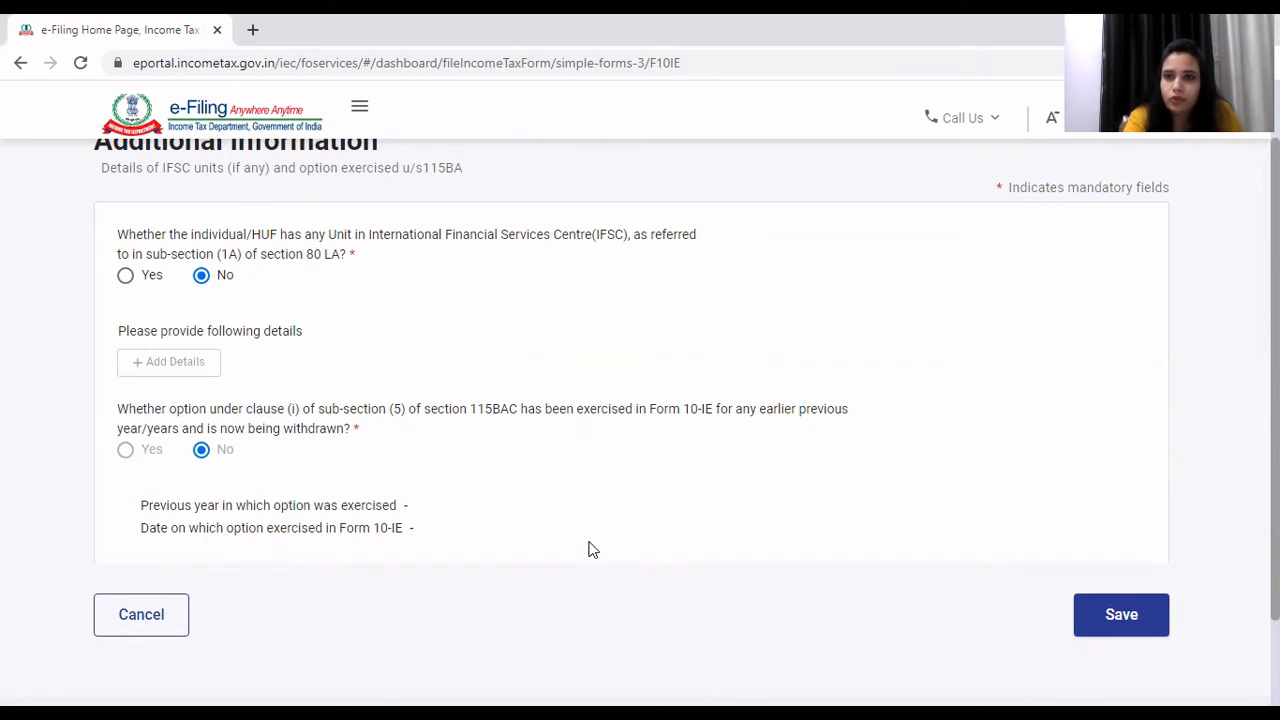
click(1118, 616)
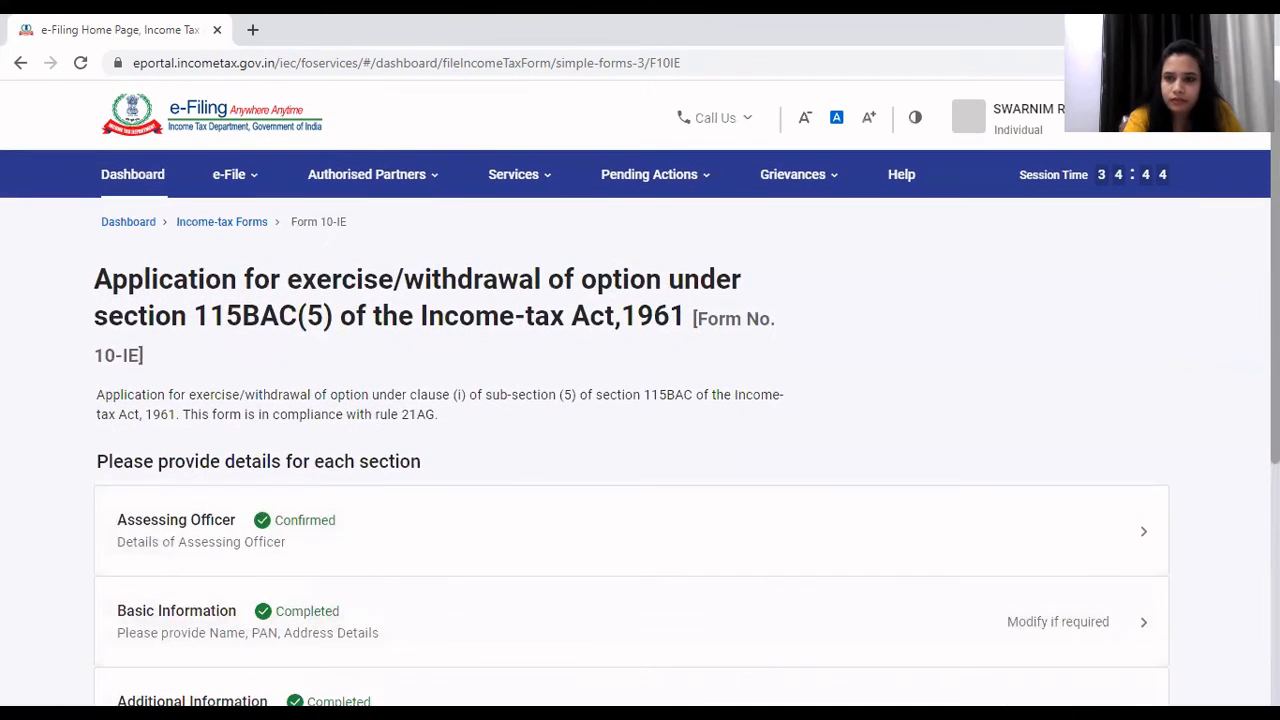
In Verification, accept the declarant statement and choose to exercise the option under section 115BAC.
scroll(314, 507, down, 3)
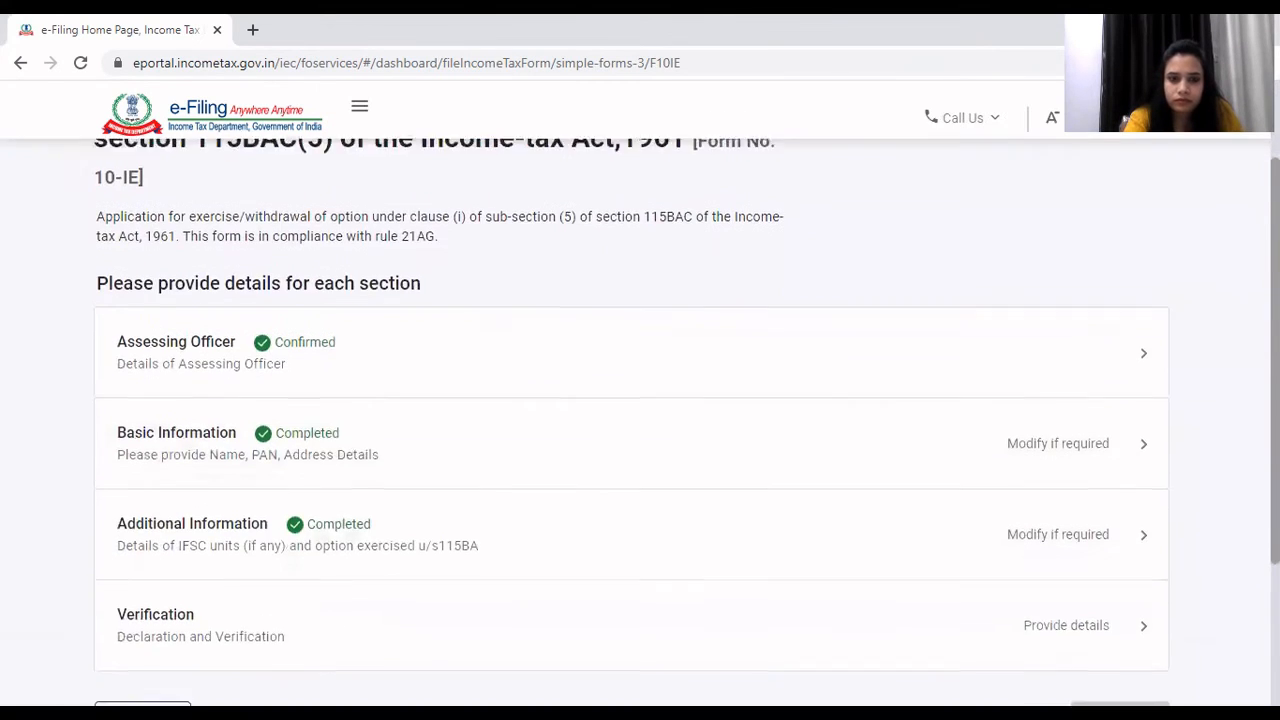
click(302, 505)
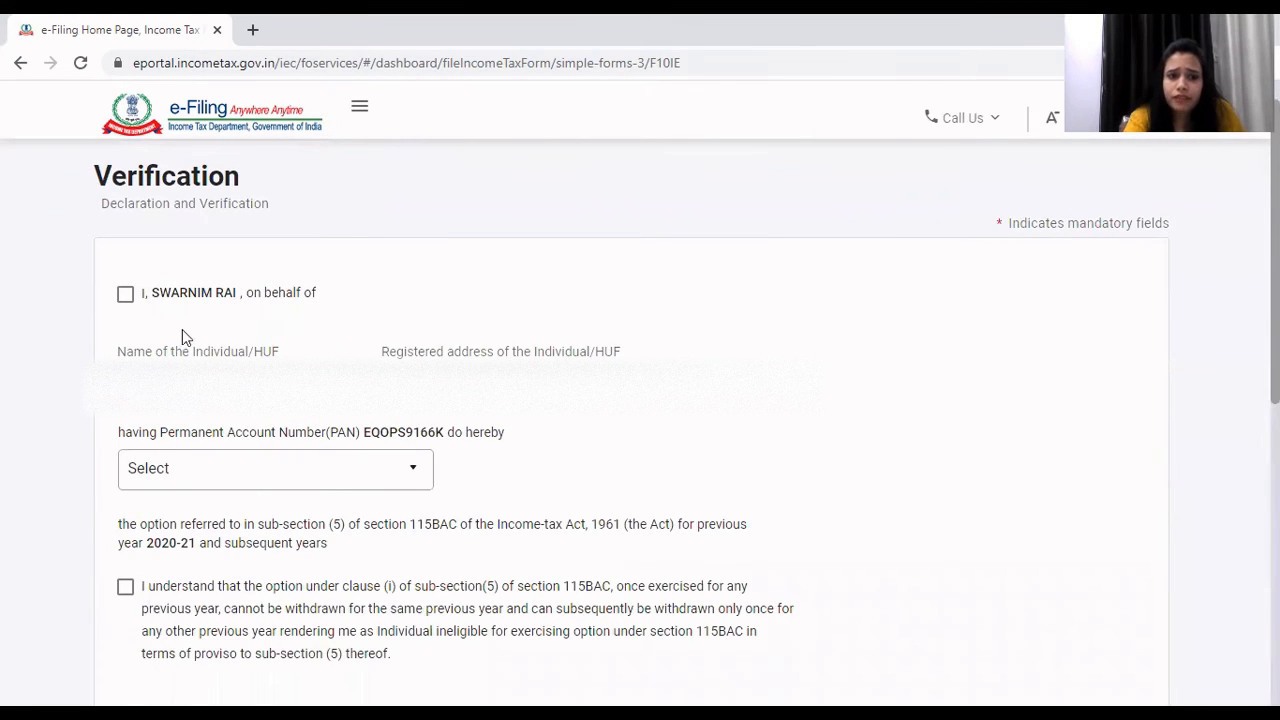
click(126, 300)
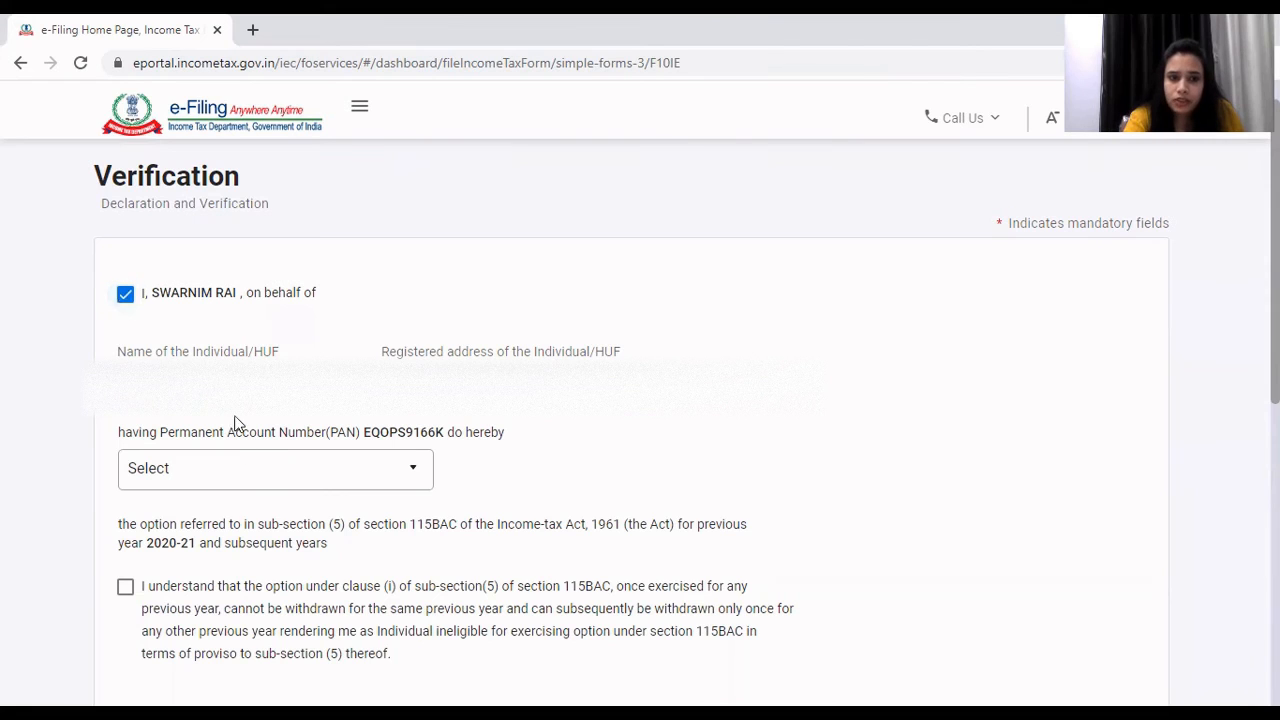
click(249, 488)
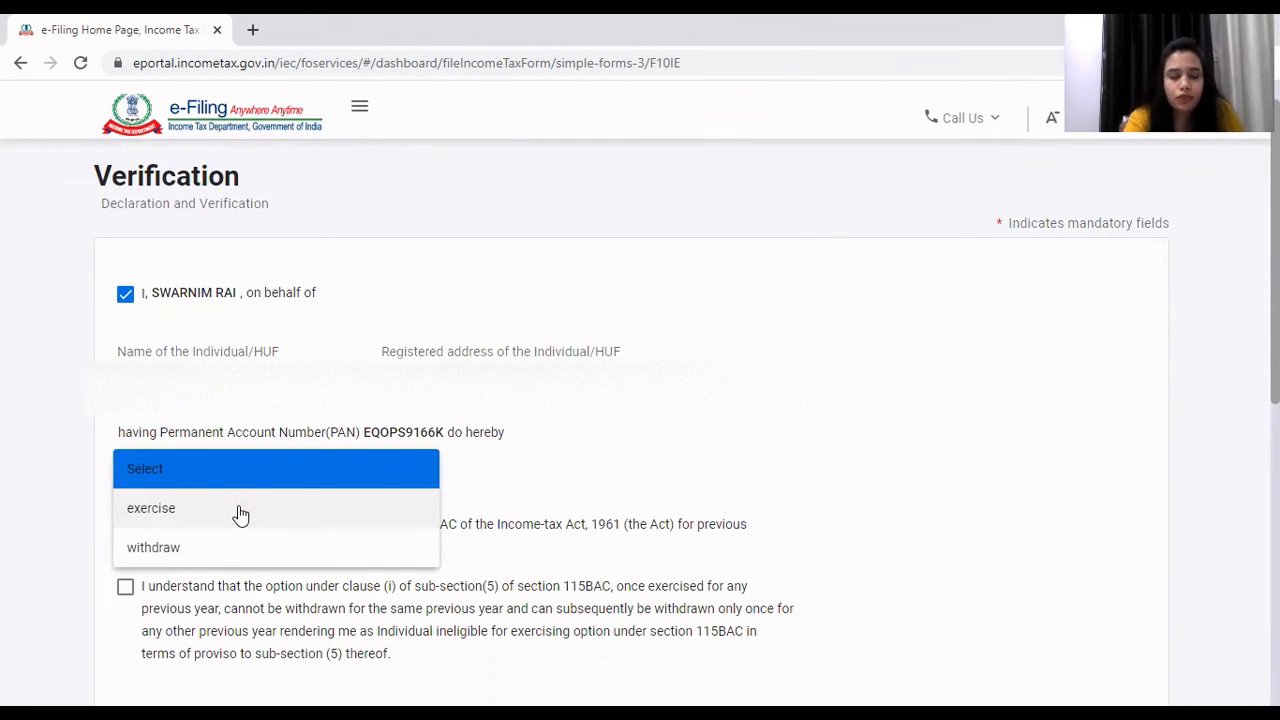
click(242, 514)
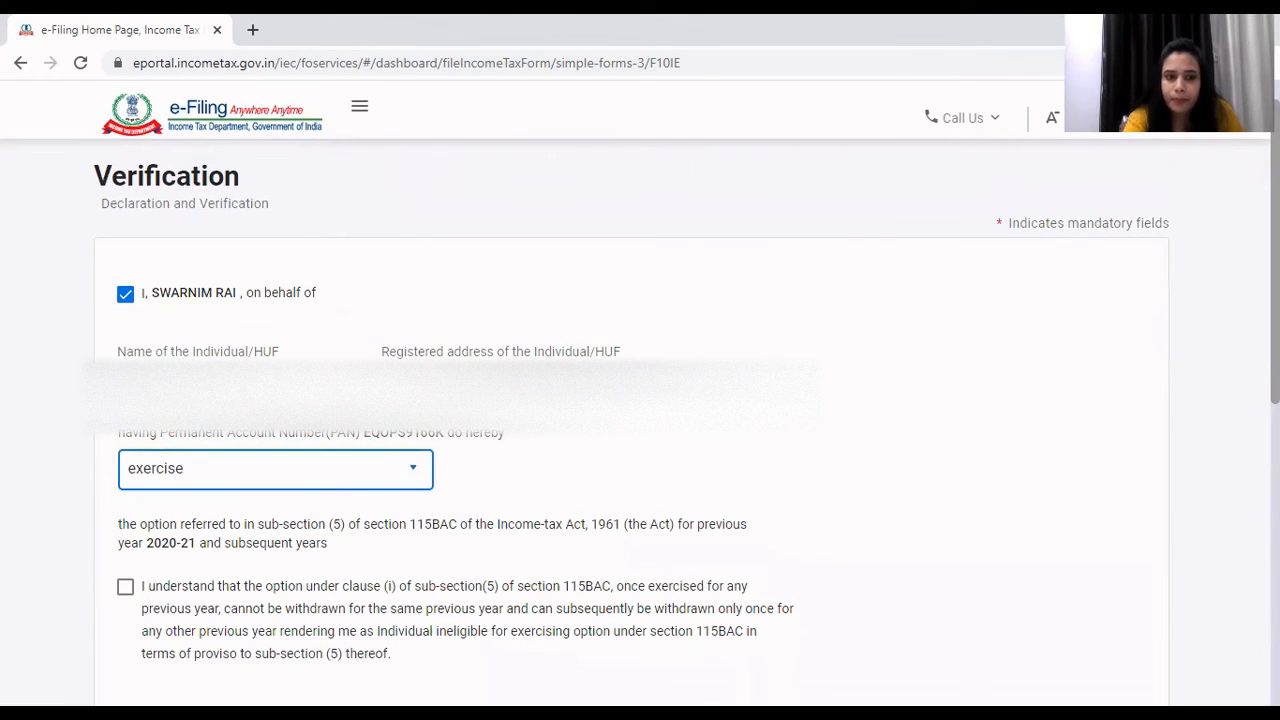
Accept the section 115BAC withdrawal-limit declaration and the affirmation that its conditions are satisfied, and save the Verification section.
scroll(640, 400, down, 2)
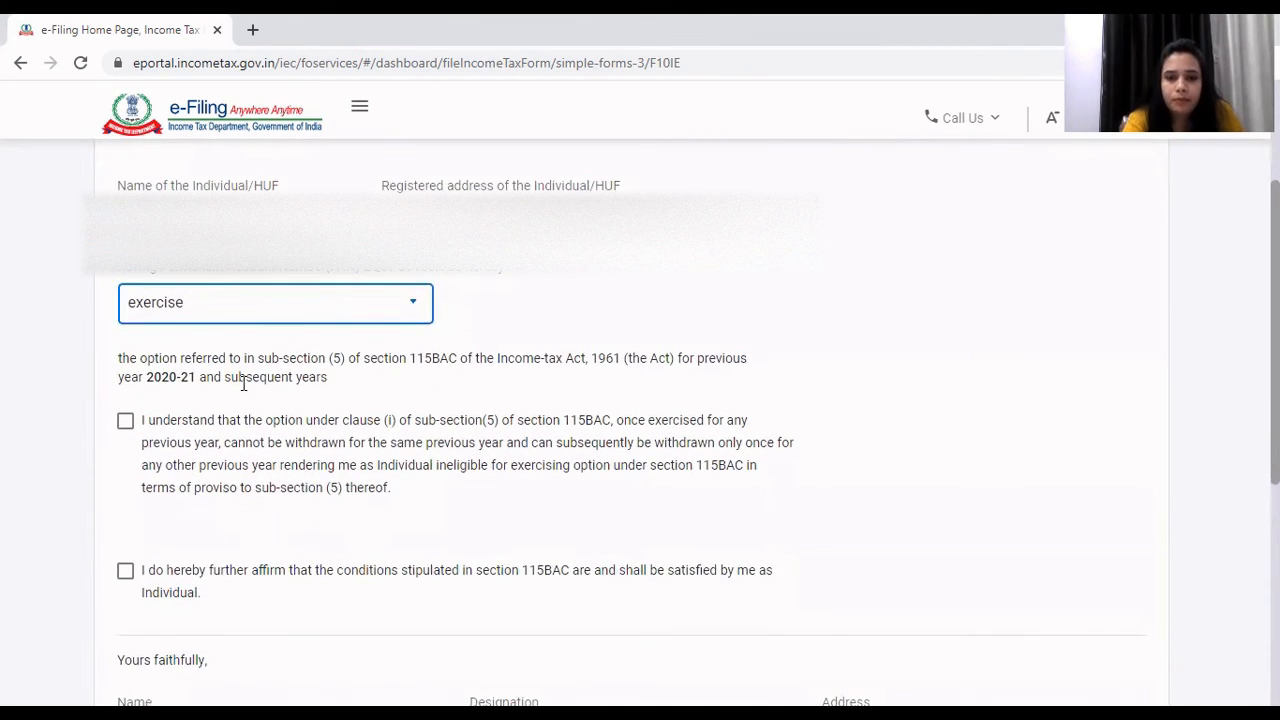
click(125, 423)
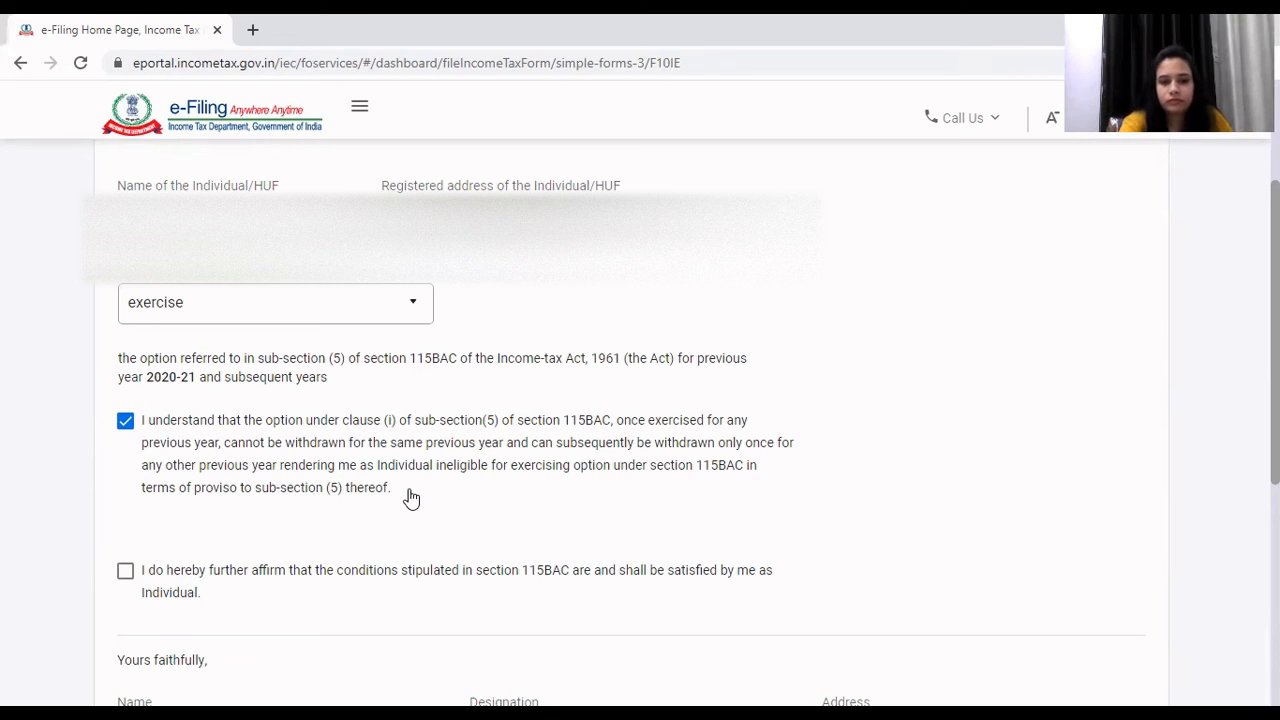
click(127, 578)
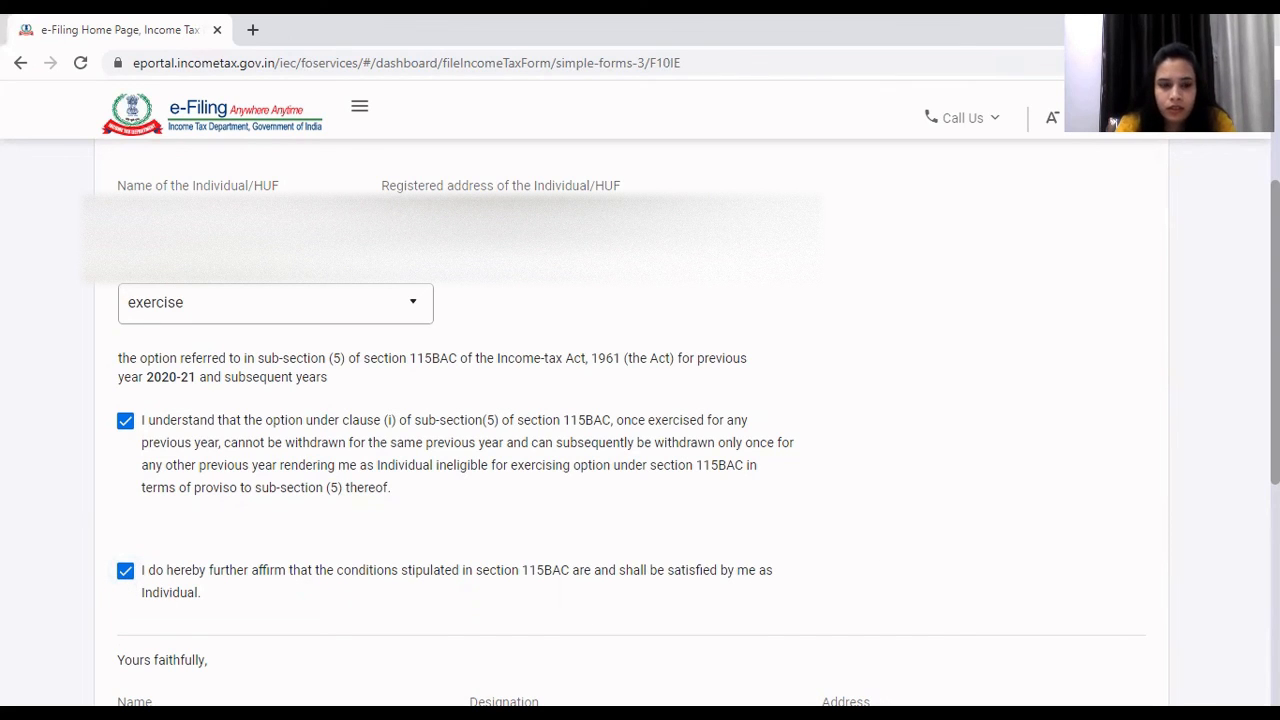
scroll(1237, 634, down, 5)
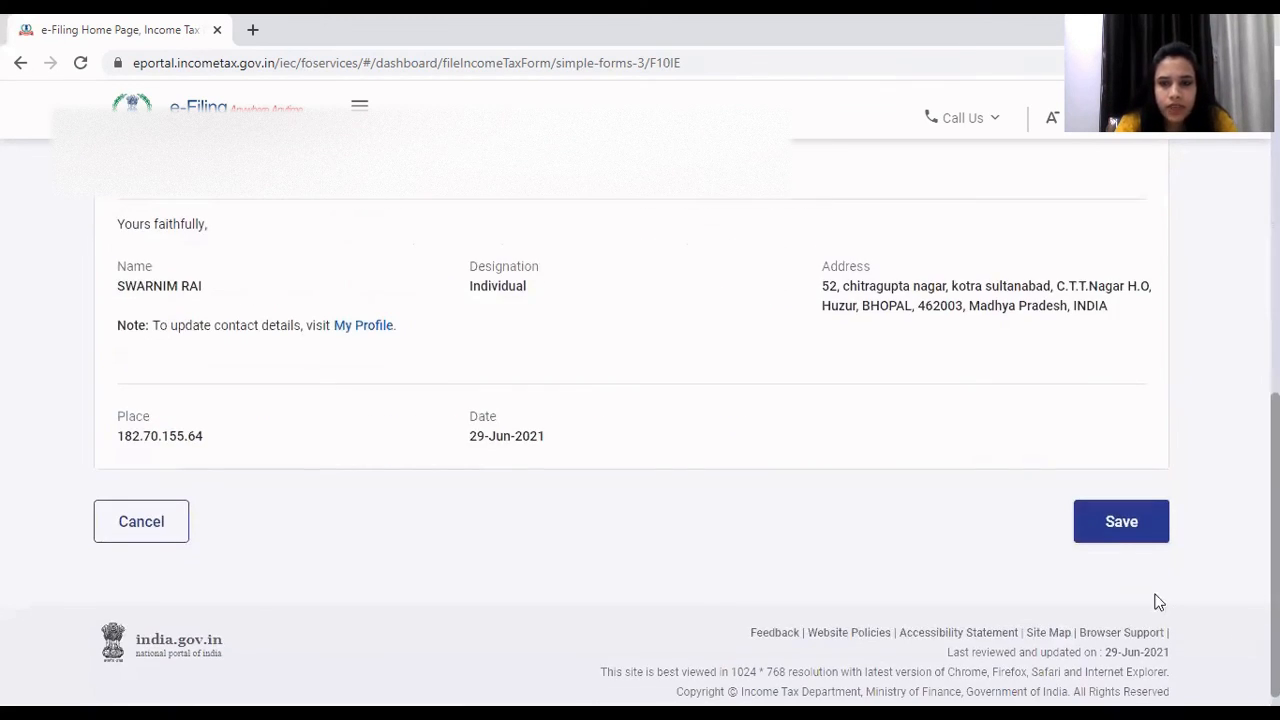
click(1108, 518)
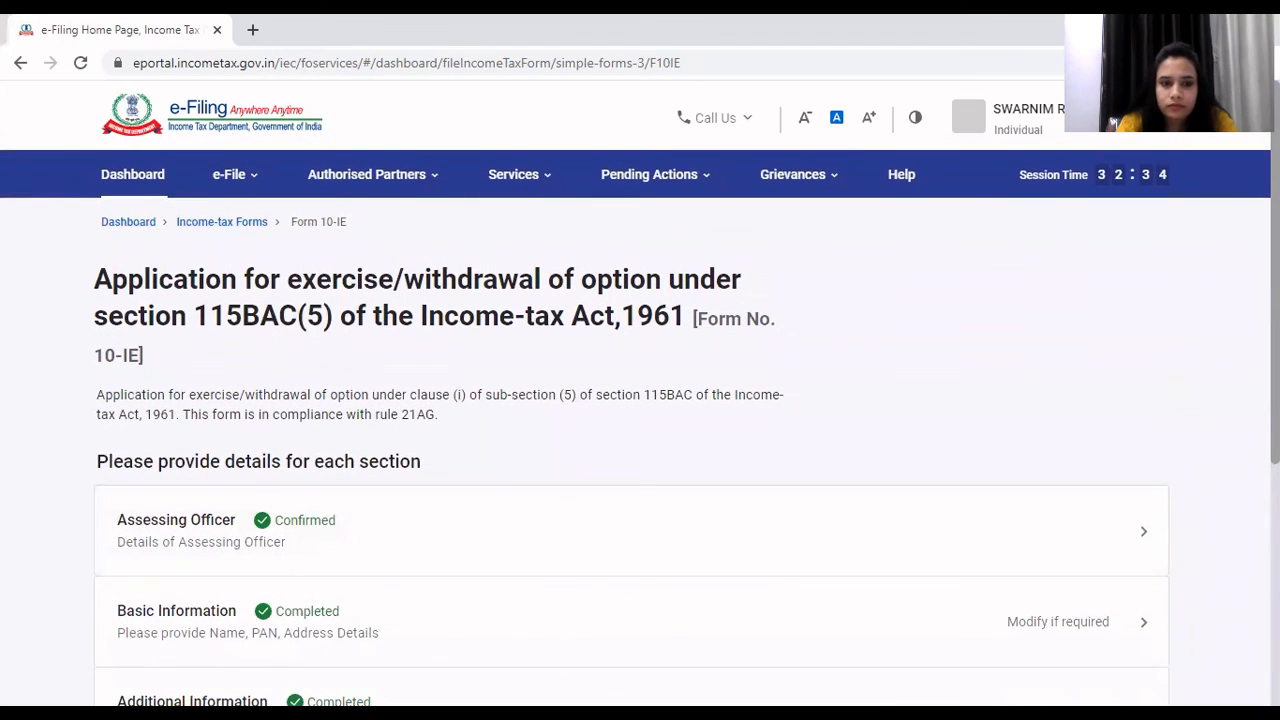
Open the preview of the completed Form 10-IE and review its entries down through the declarations.
scroll(1112, 122, down, 3)
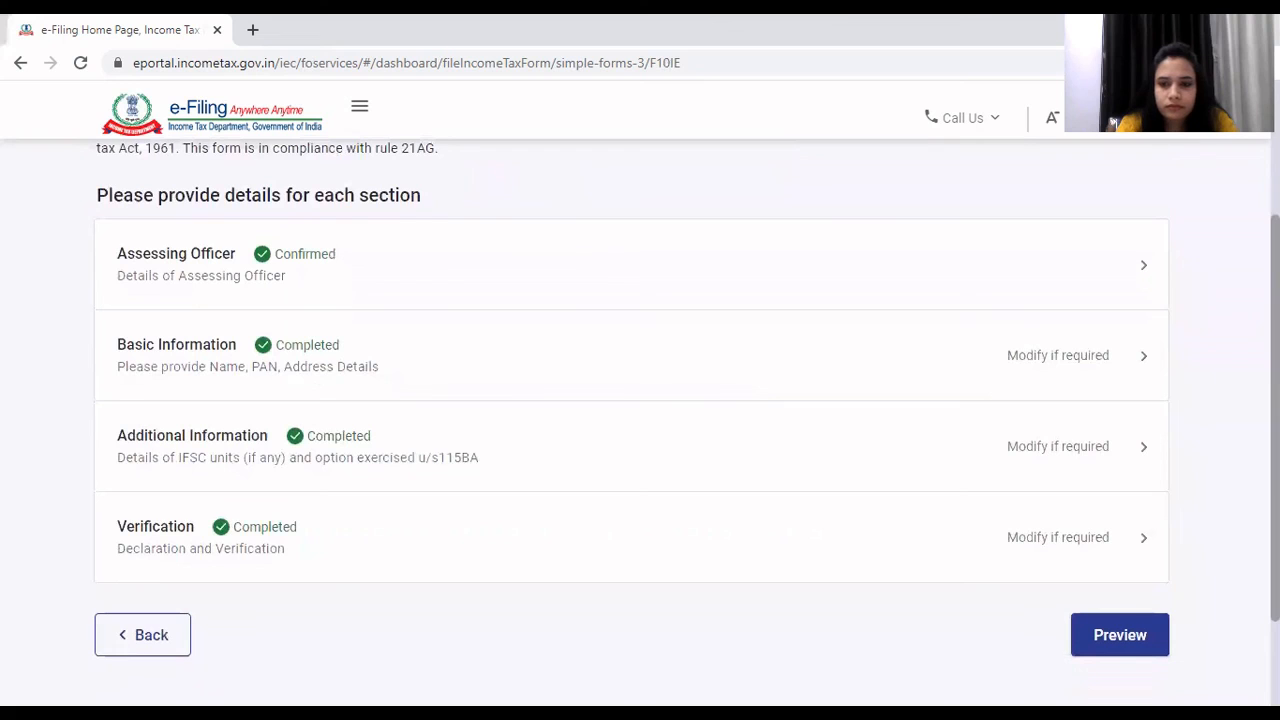
click(1118, 640)
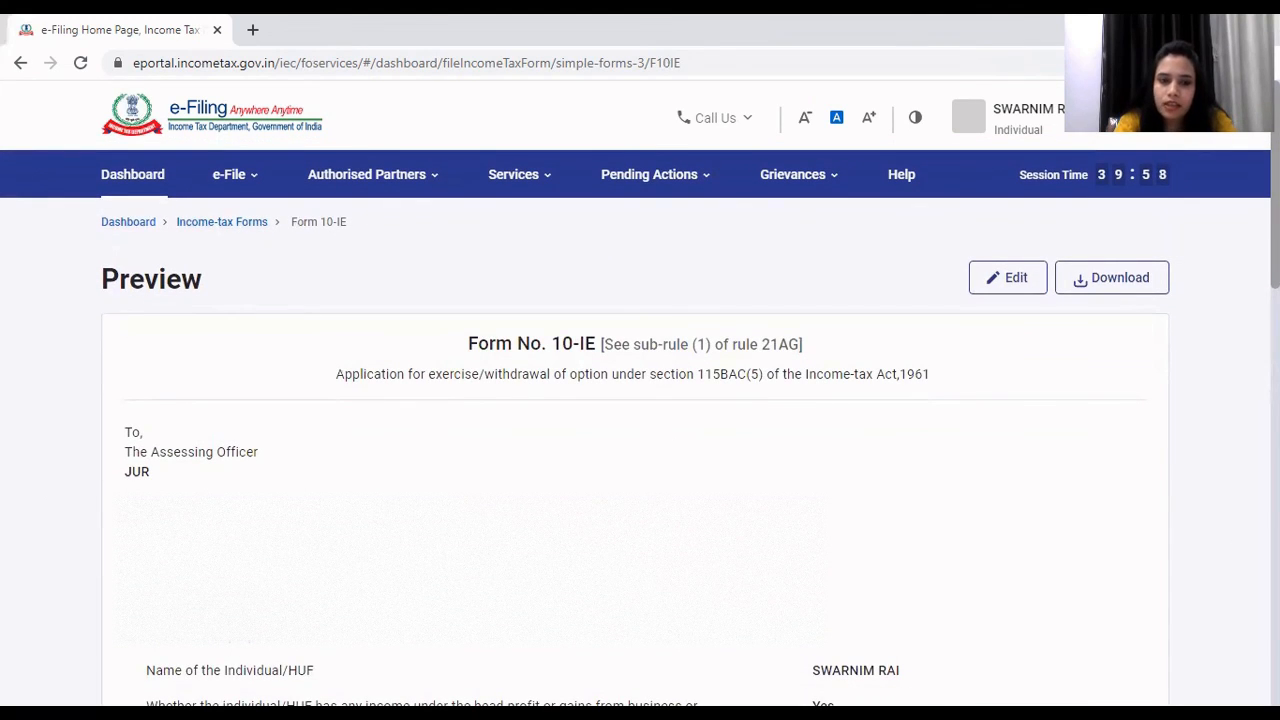
scroll(925, 228, down, 2)
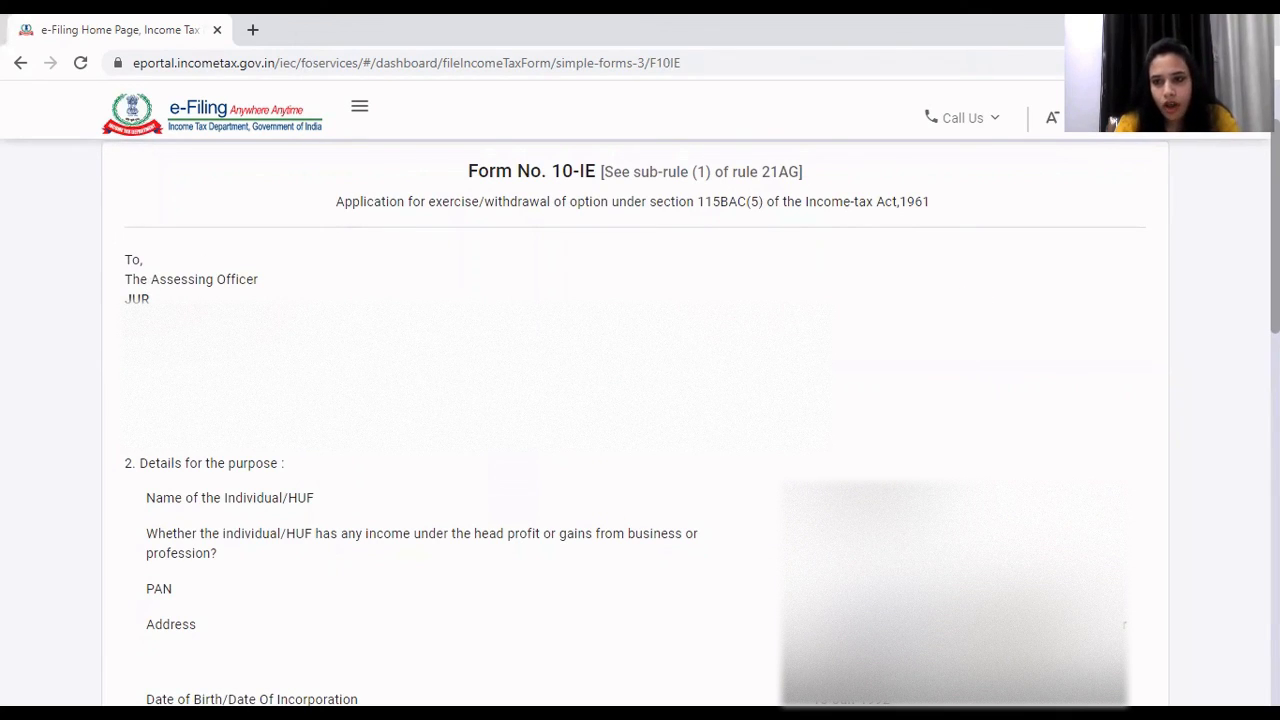
scroll(640, 420, down, 5)
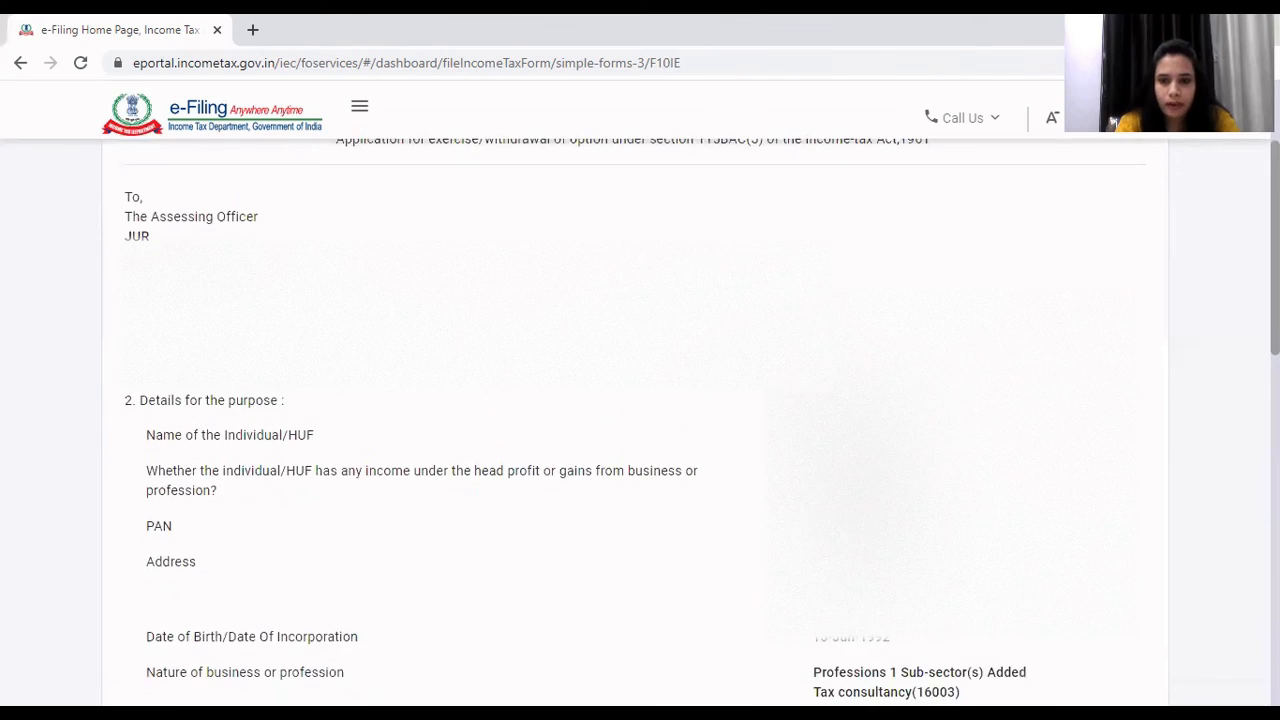
scroll(1023, 265, down, 8)
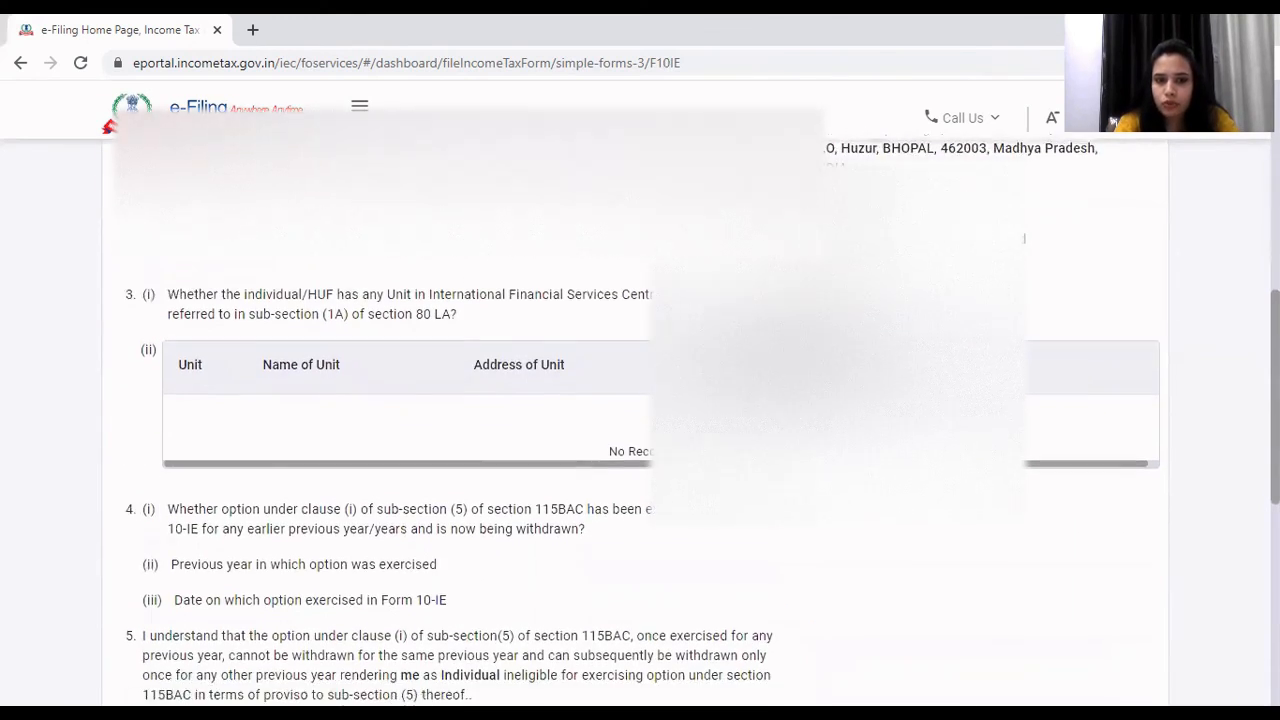